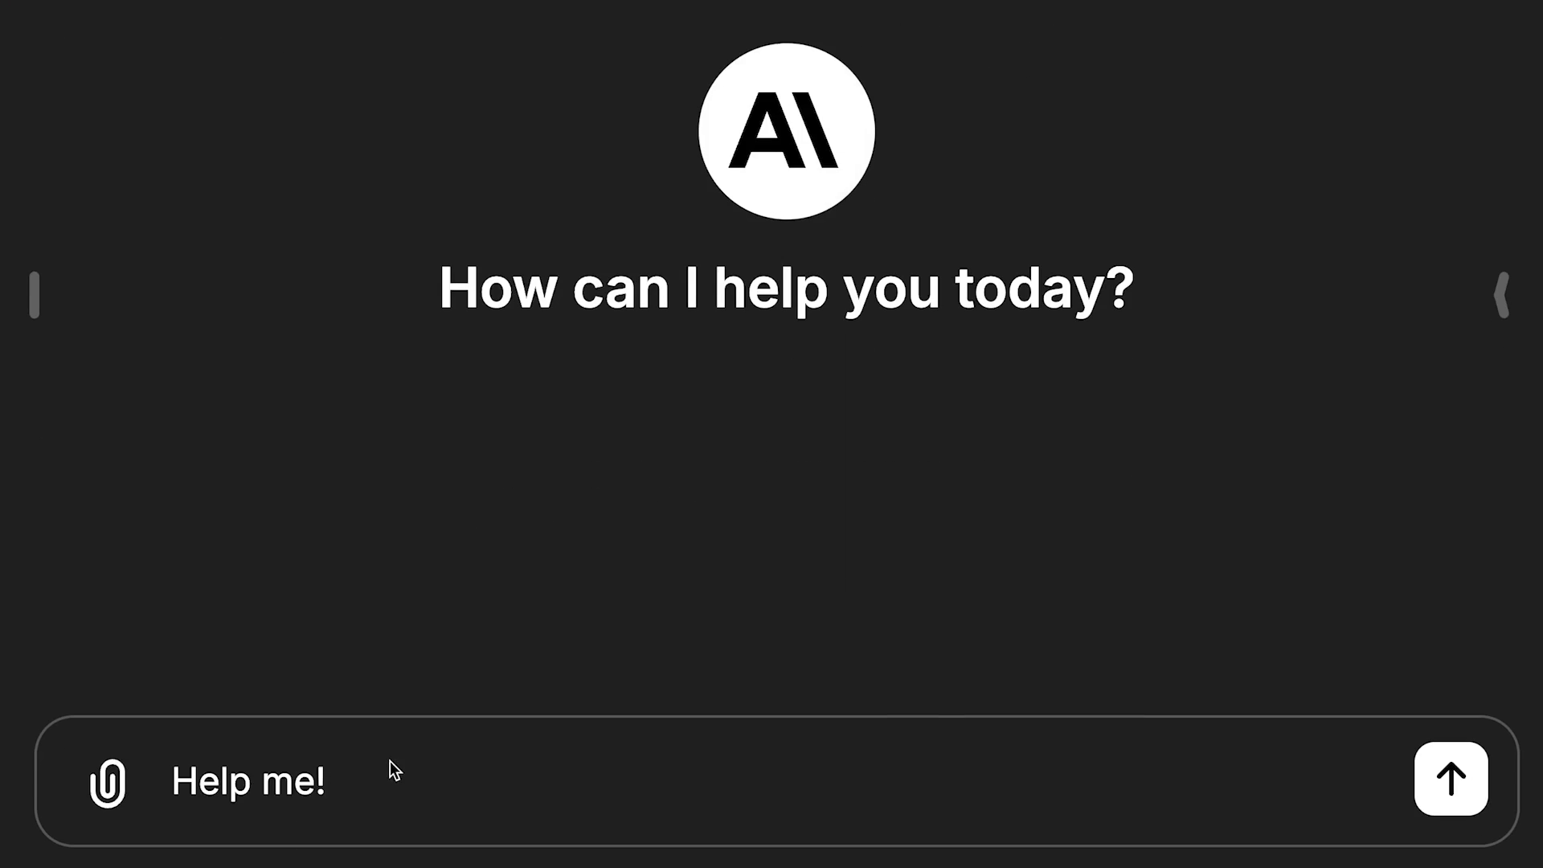
type("A")
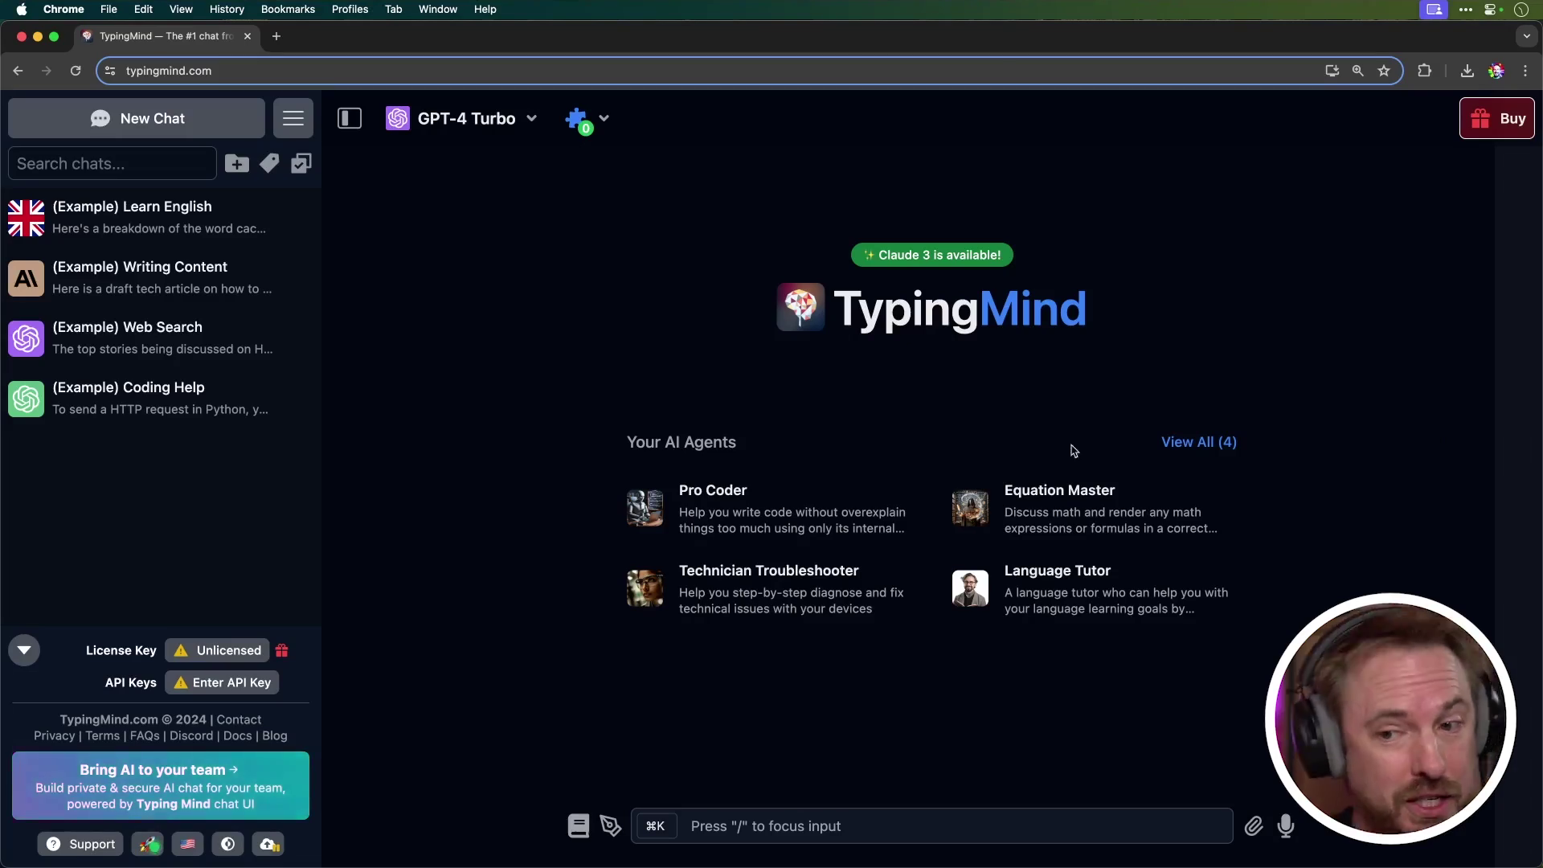
Step: Open the API key form and start creating a new OpenAI secret key
left_click(231, 682)
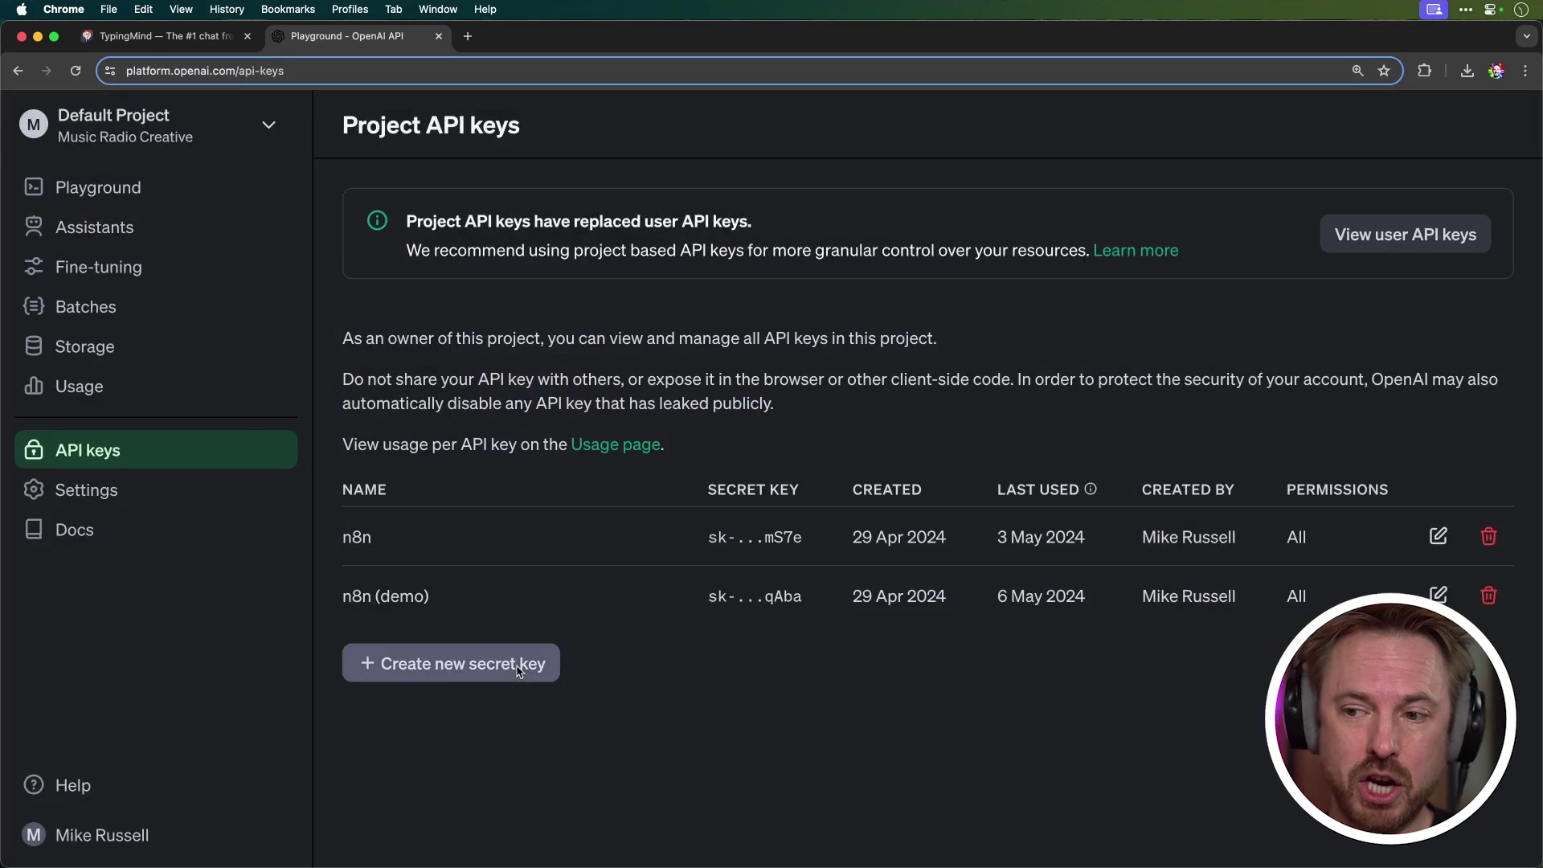
left_click(447, 663)
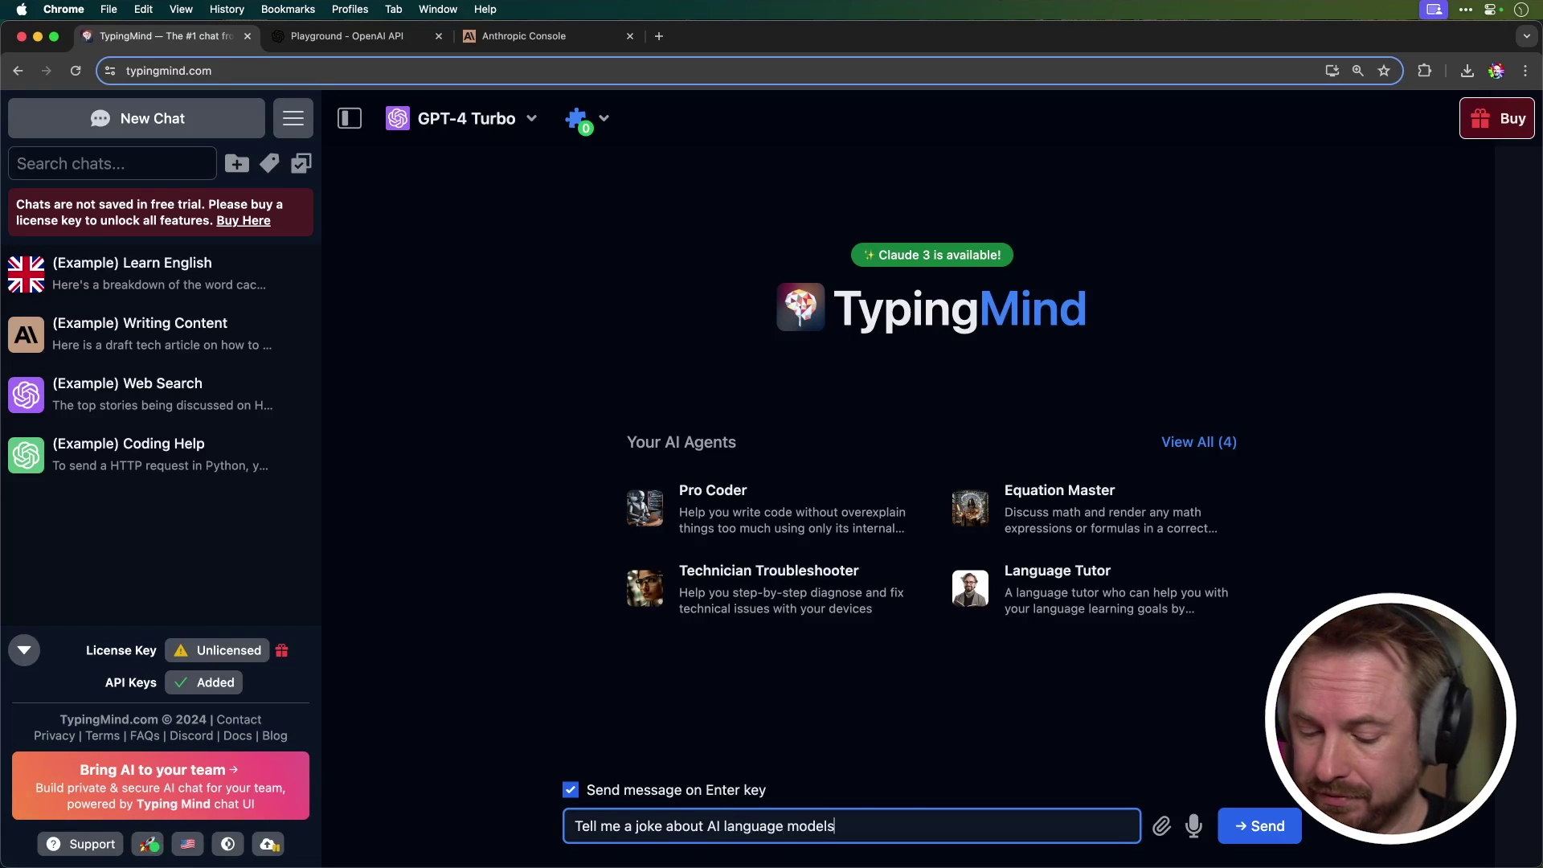
Step: Send the joke request about AI language models to the model
key("Return")
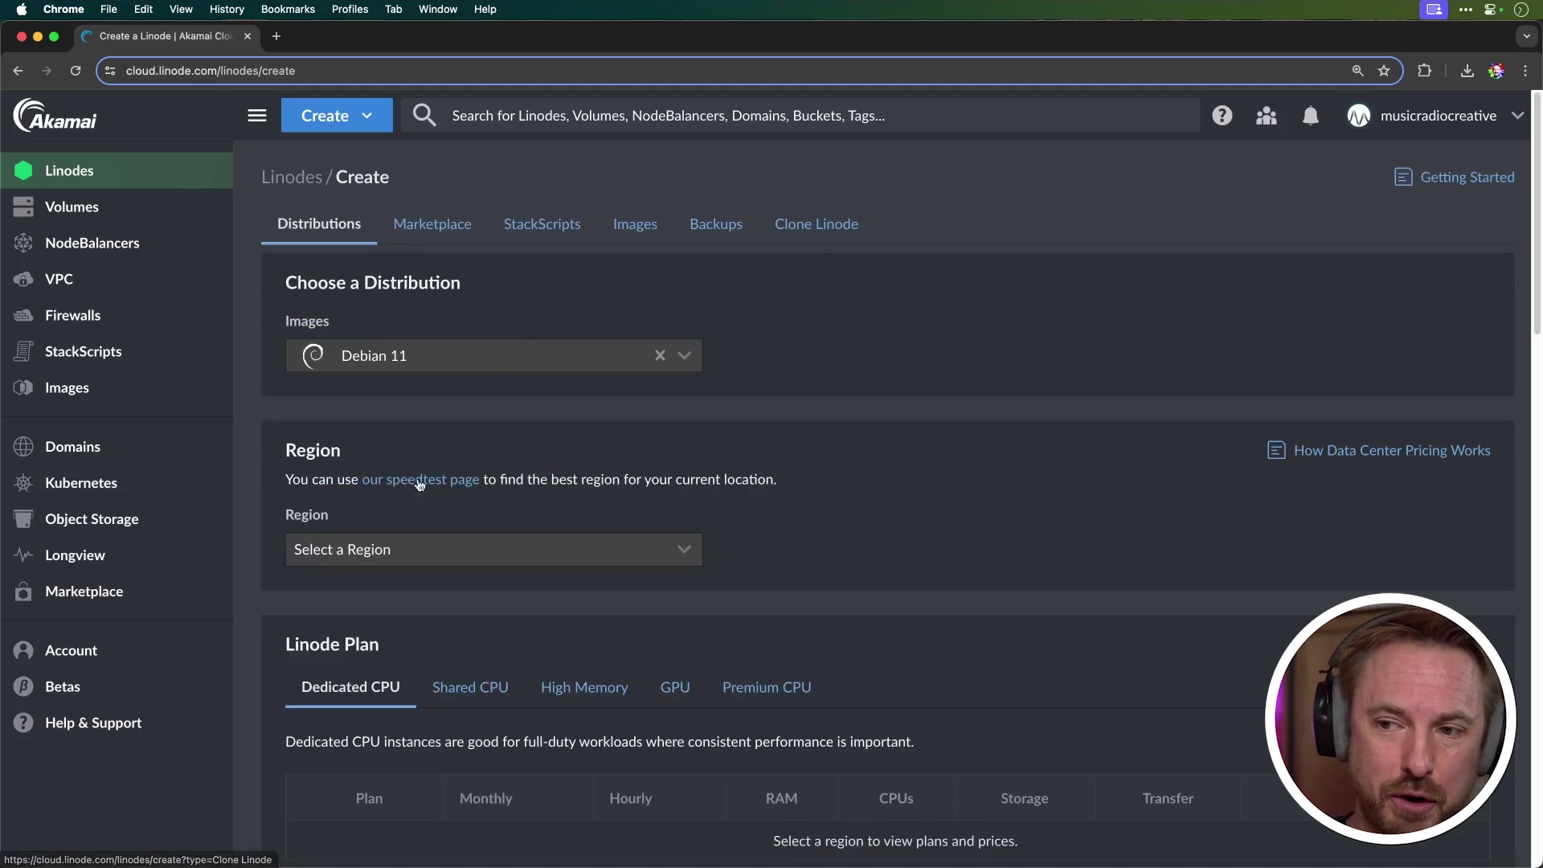
Step: Bring up the server region list to pick Stockholm, SE
left_click(435, 549)
scroll(437, 482, "down", 10)
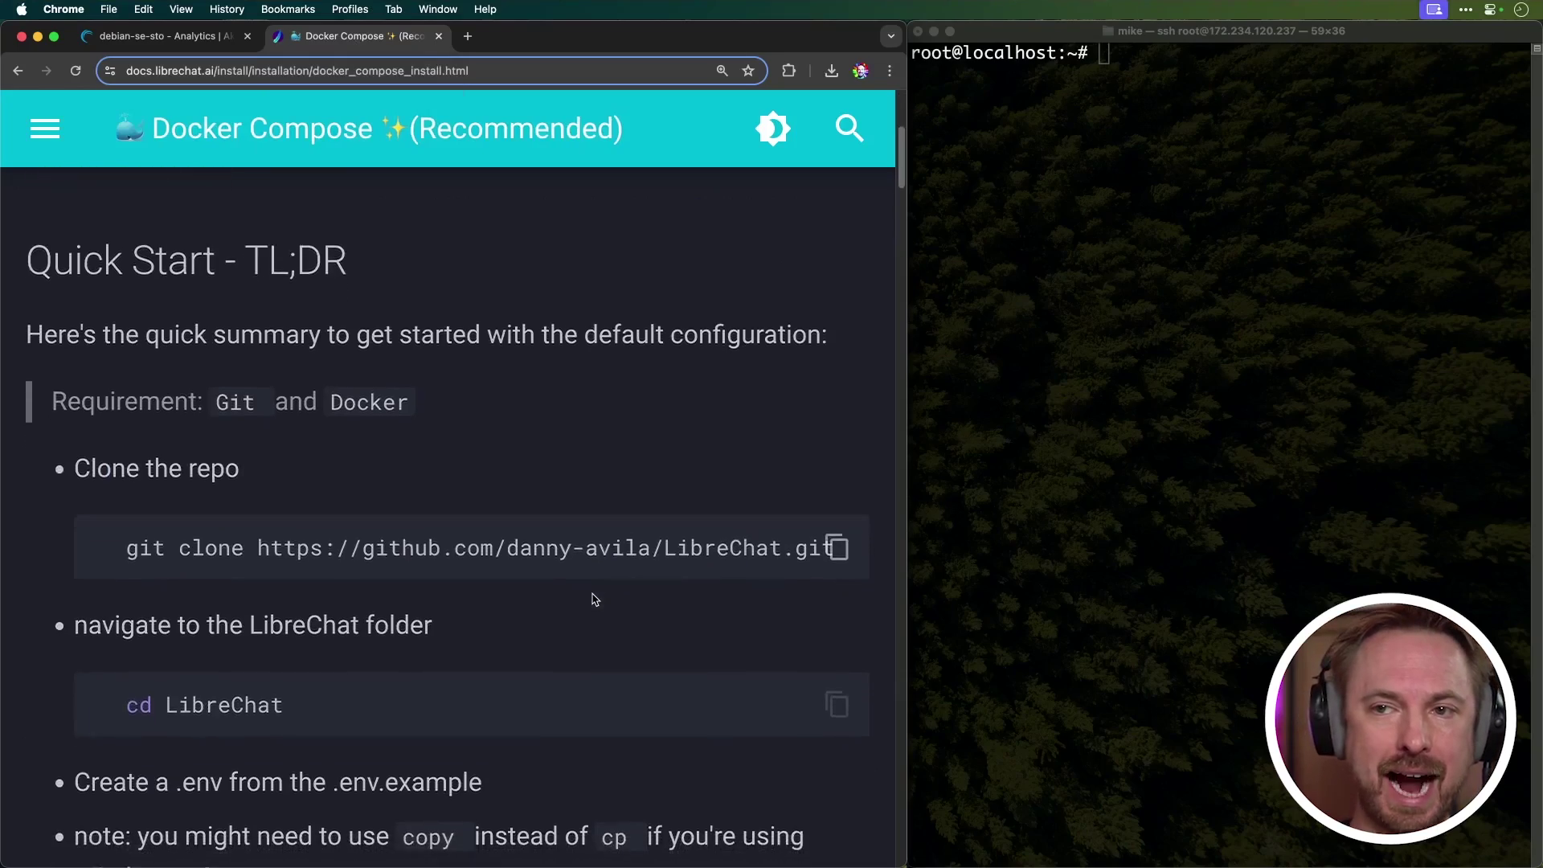
scroll(593, 599, "down", 1)
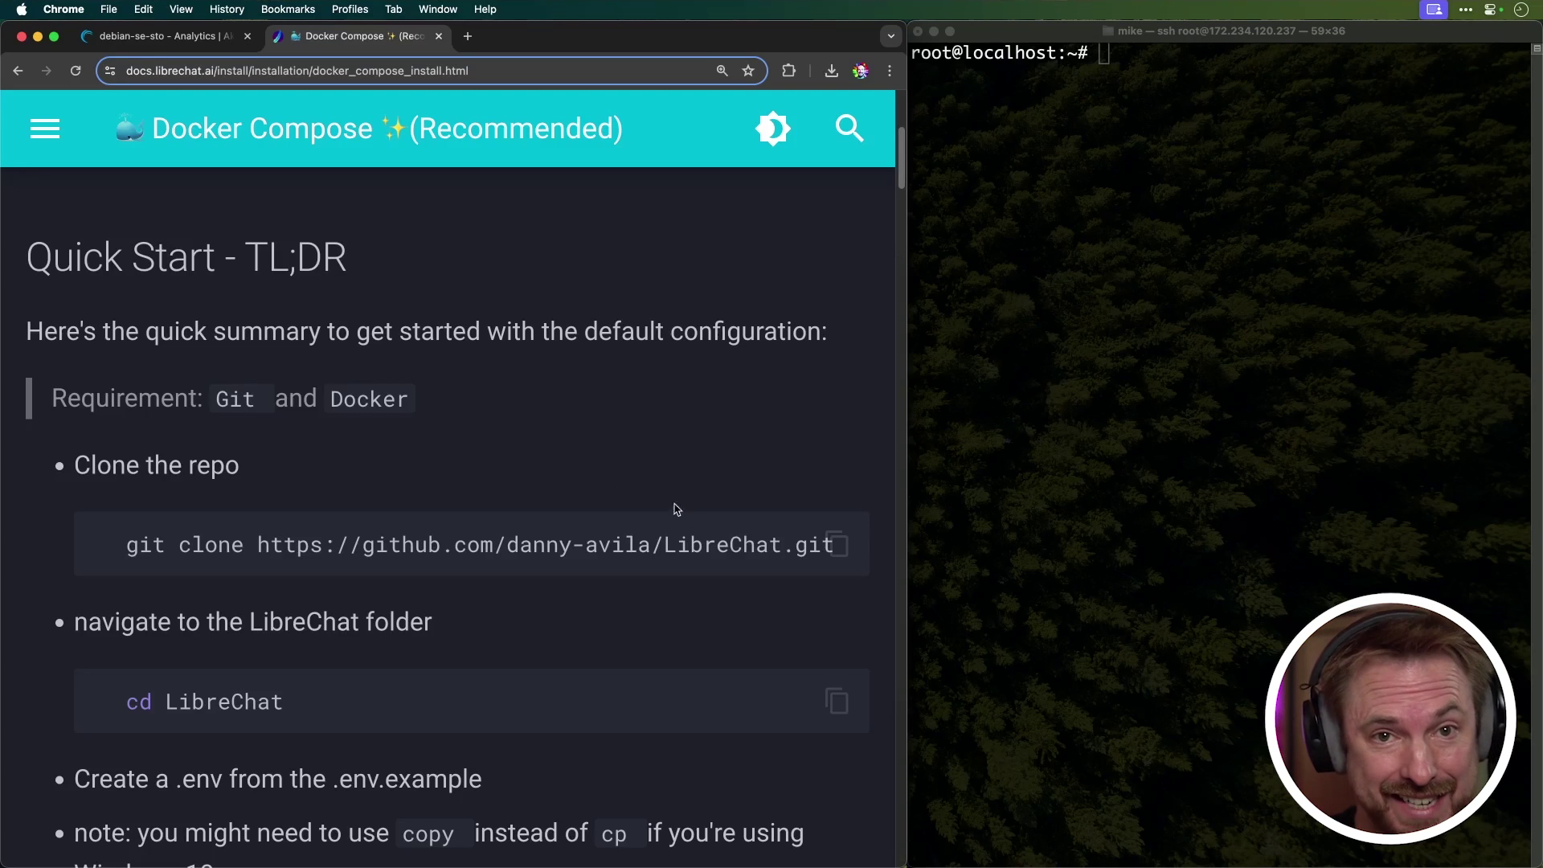
Step: Copy the LibreChat git clone command and the next setup command from the docs
left_click(836, 545)
left_click(1123, 348)
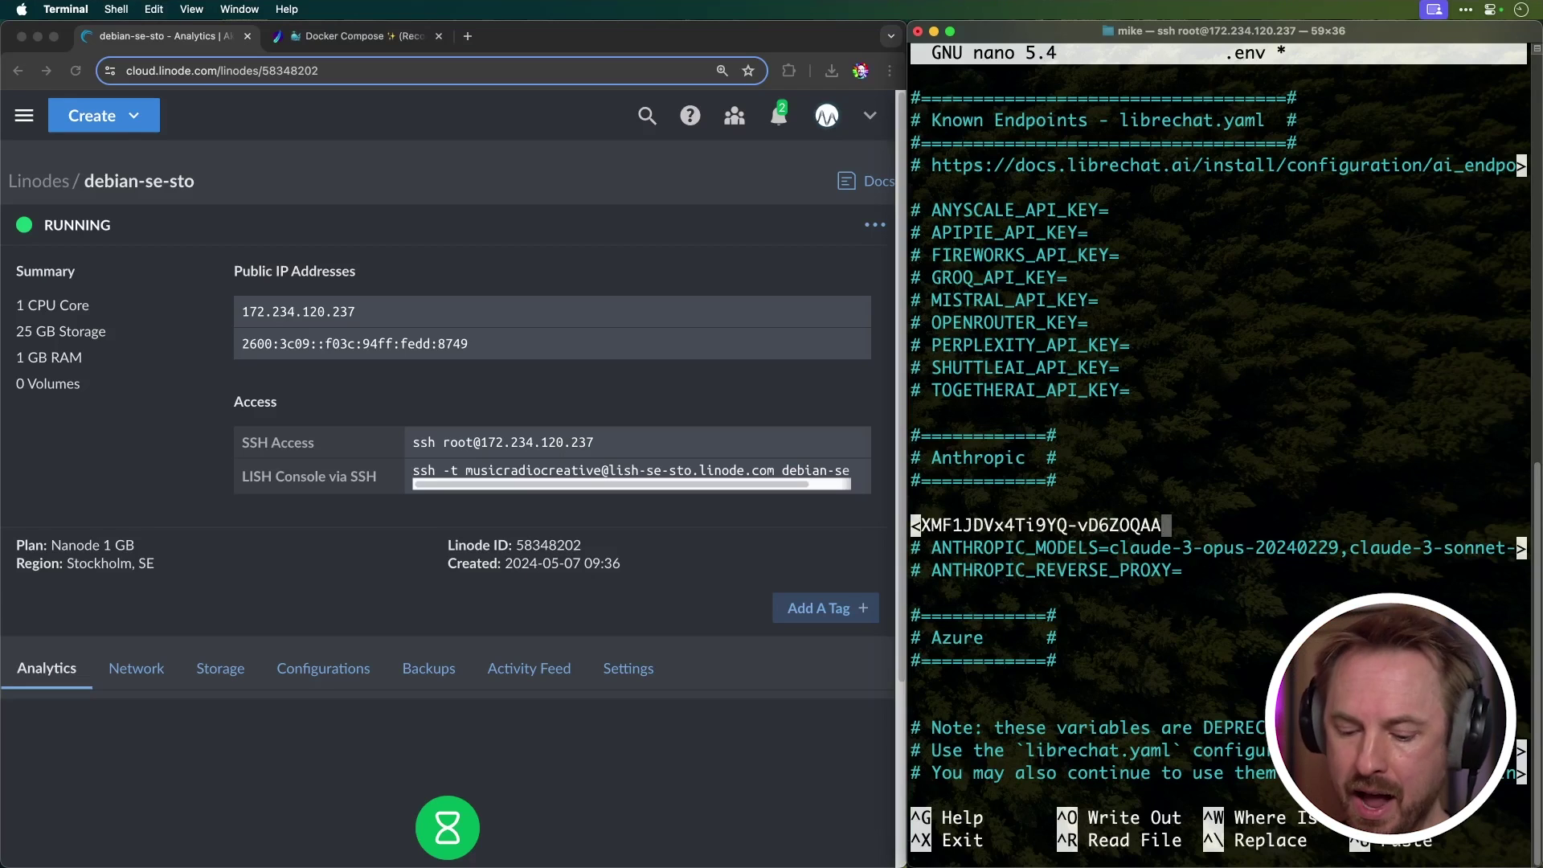
Step: Move to the OPENAI_API_KEY line, generate a new OpenAI key, and save the .env file
key("Page_Down")
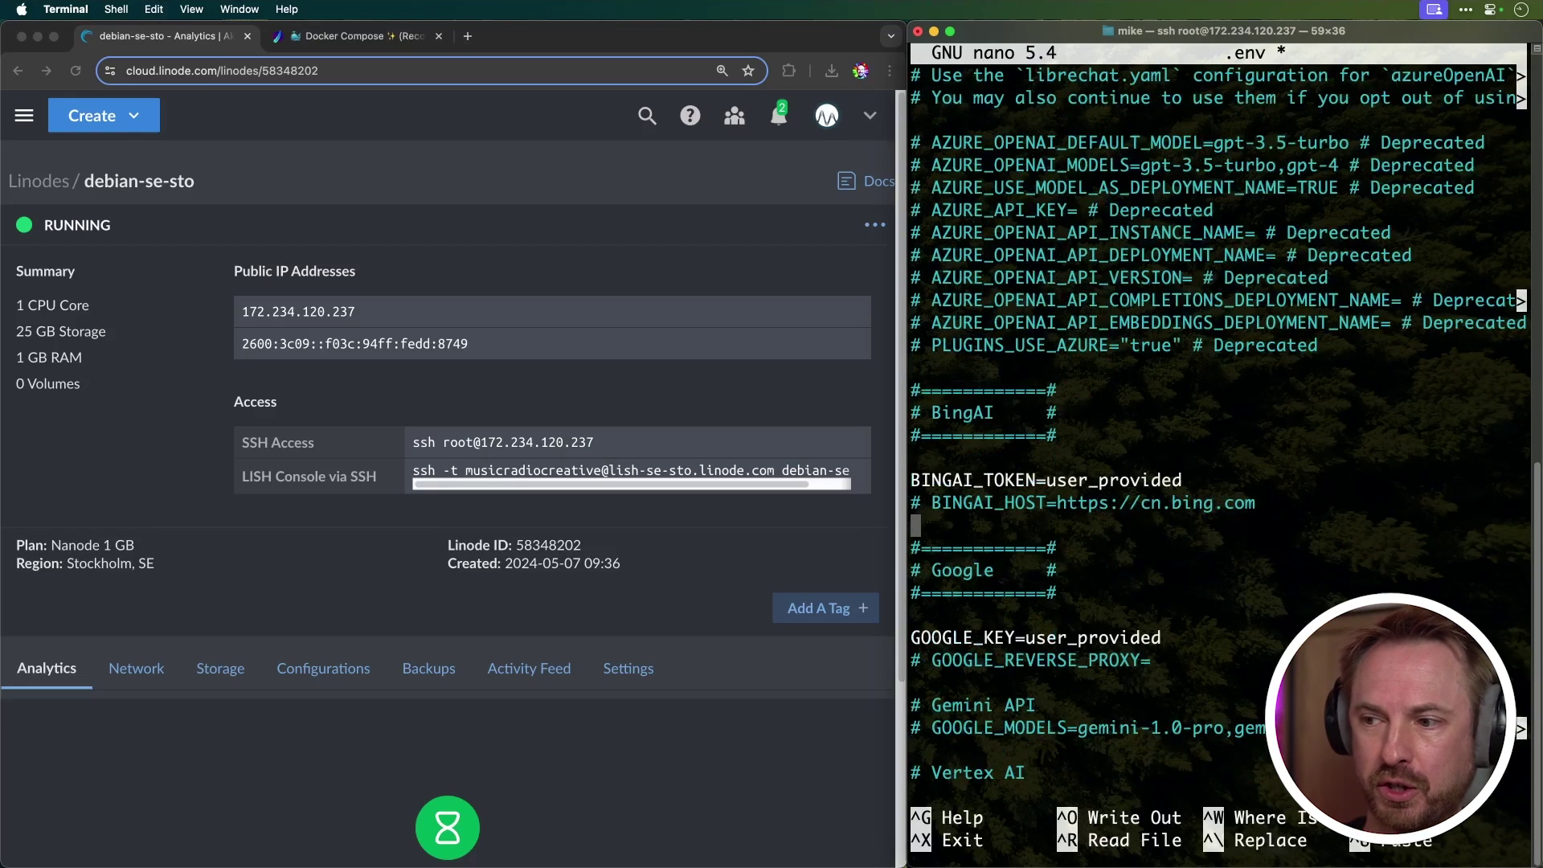
key("Page_Down")
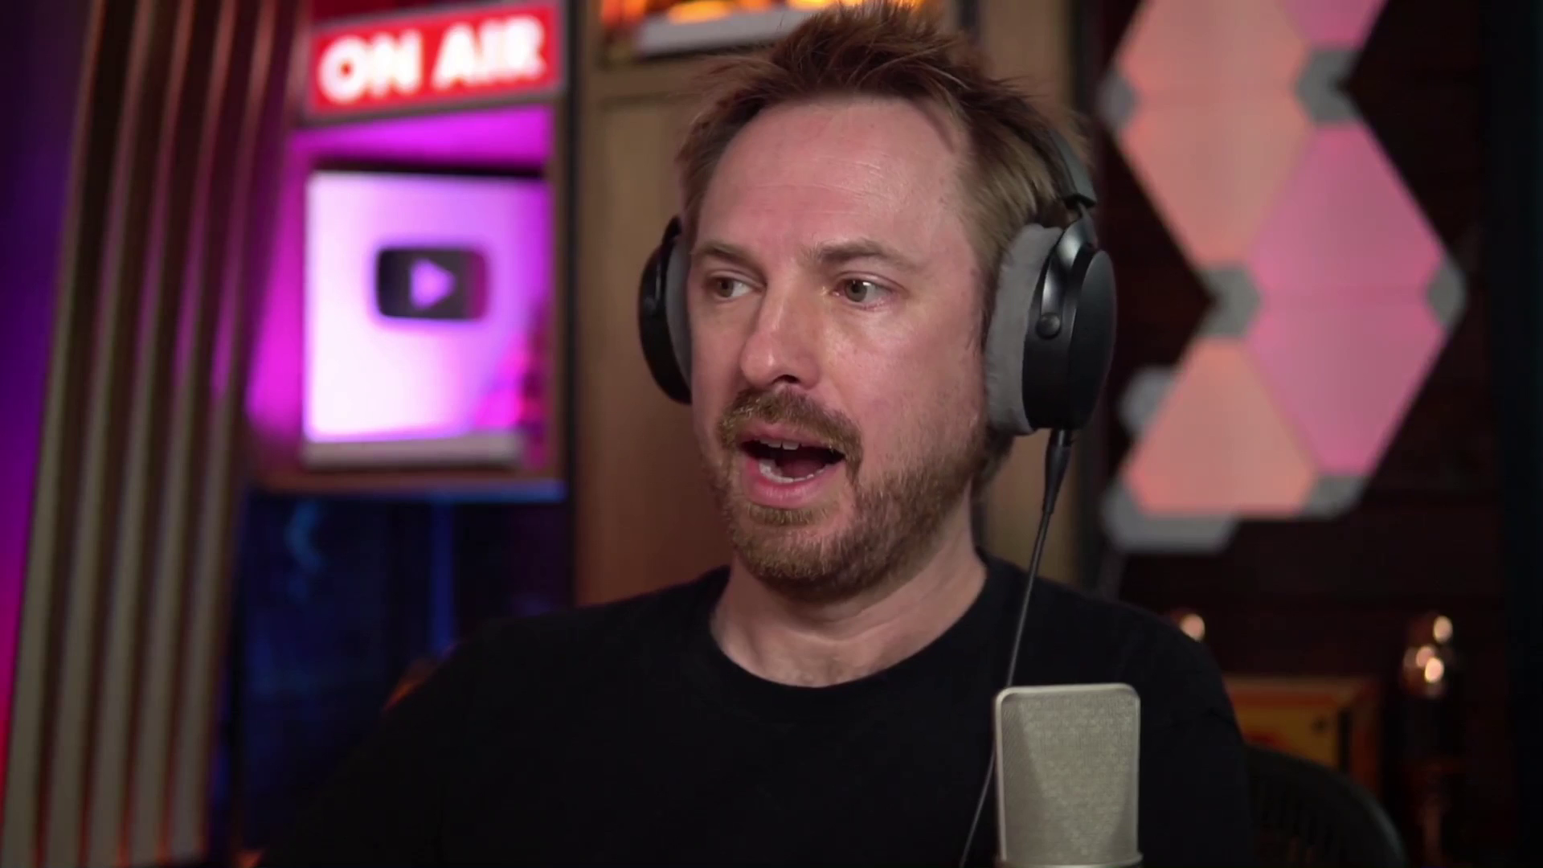
key("Up")
key("Up")
key("Up")
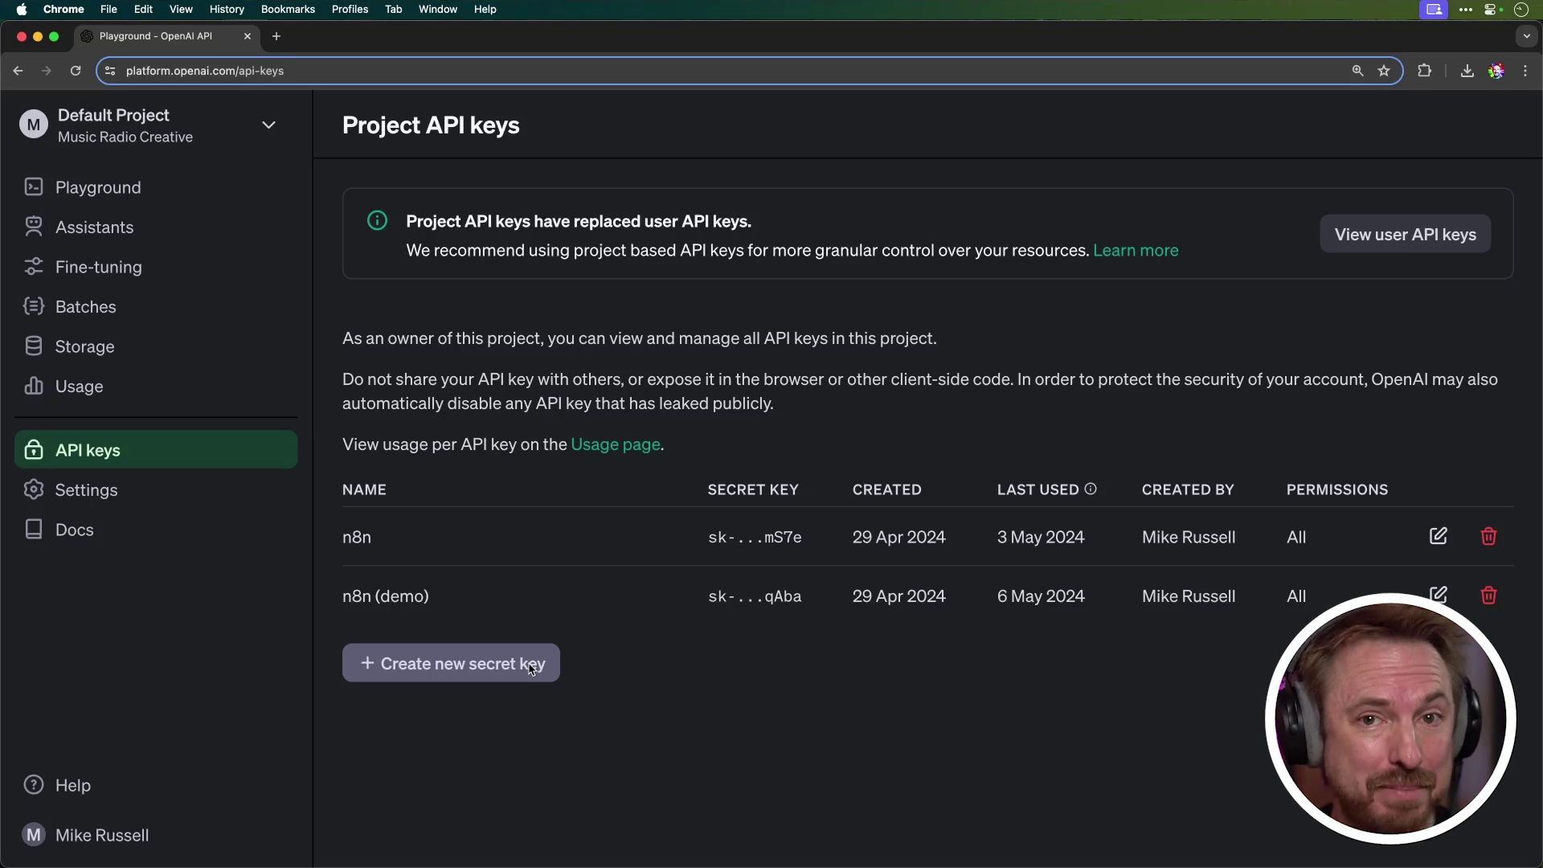
left_click(531, 667)
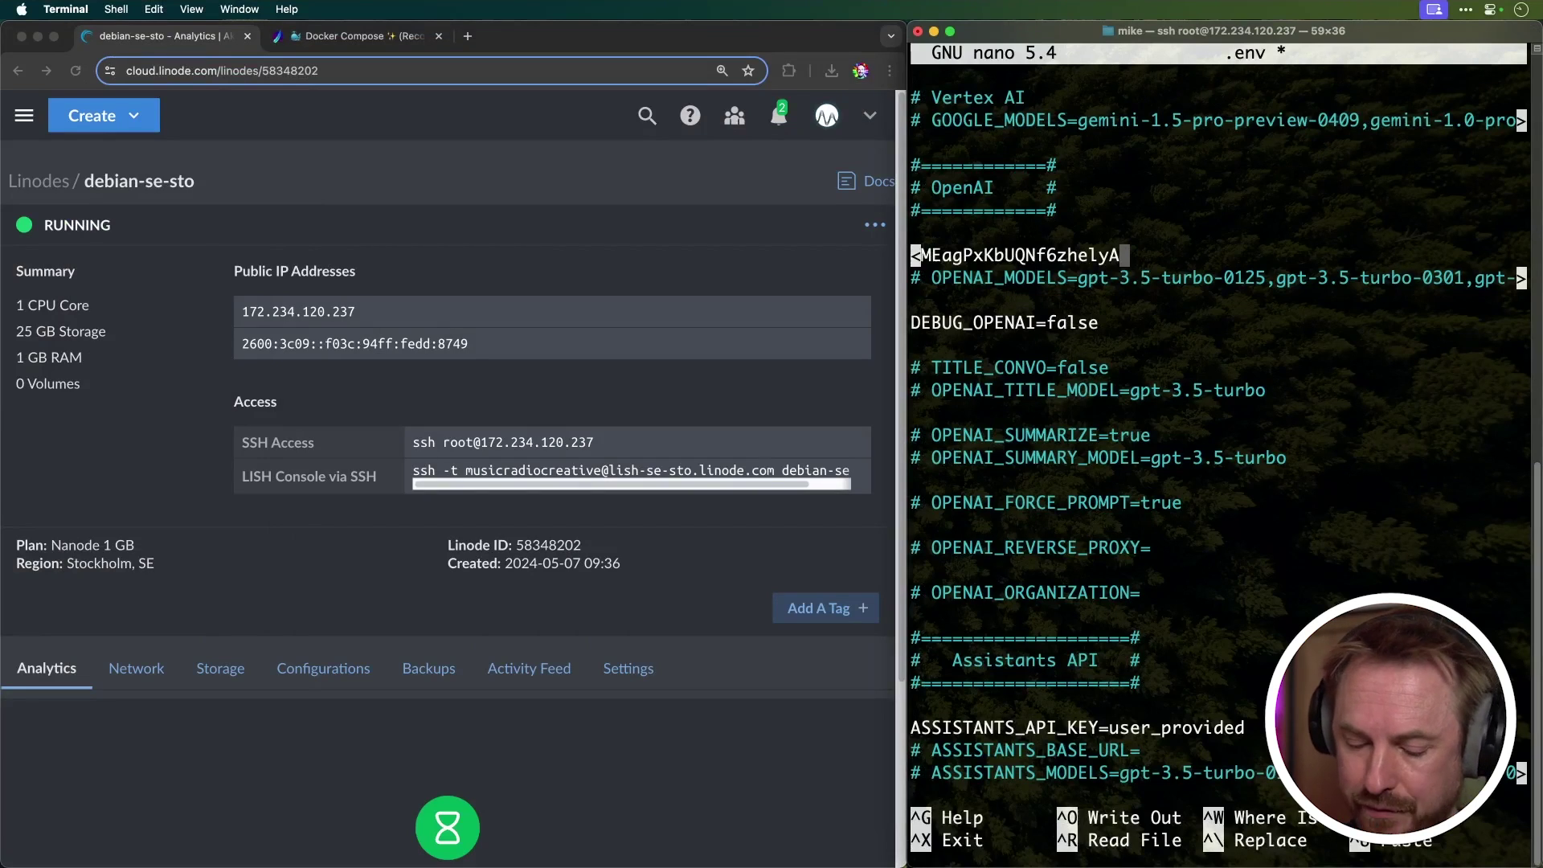
key("ctrl+x")
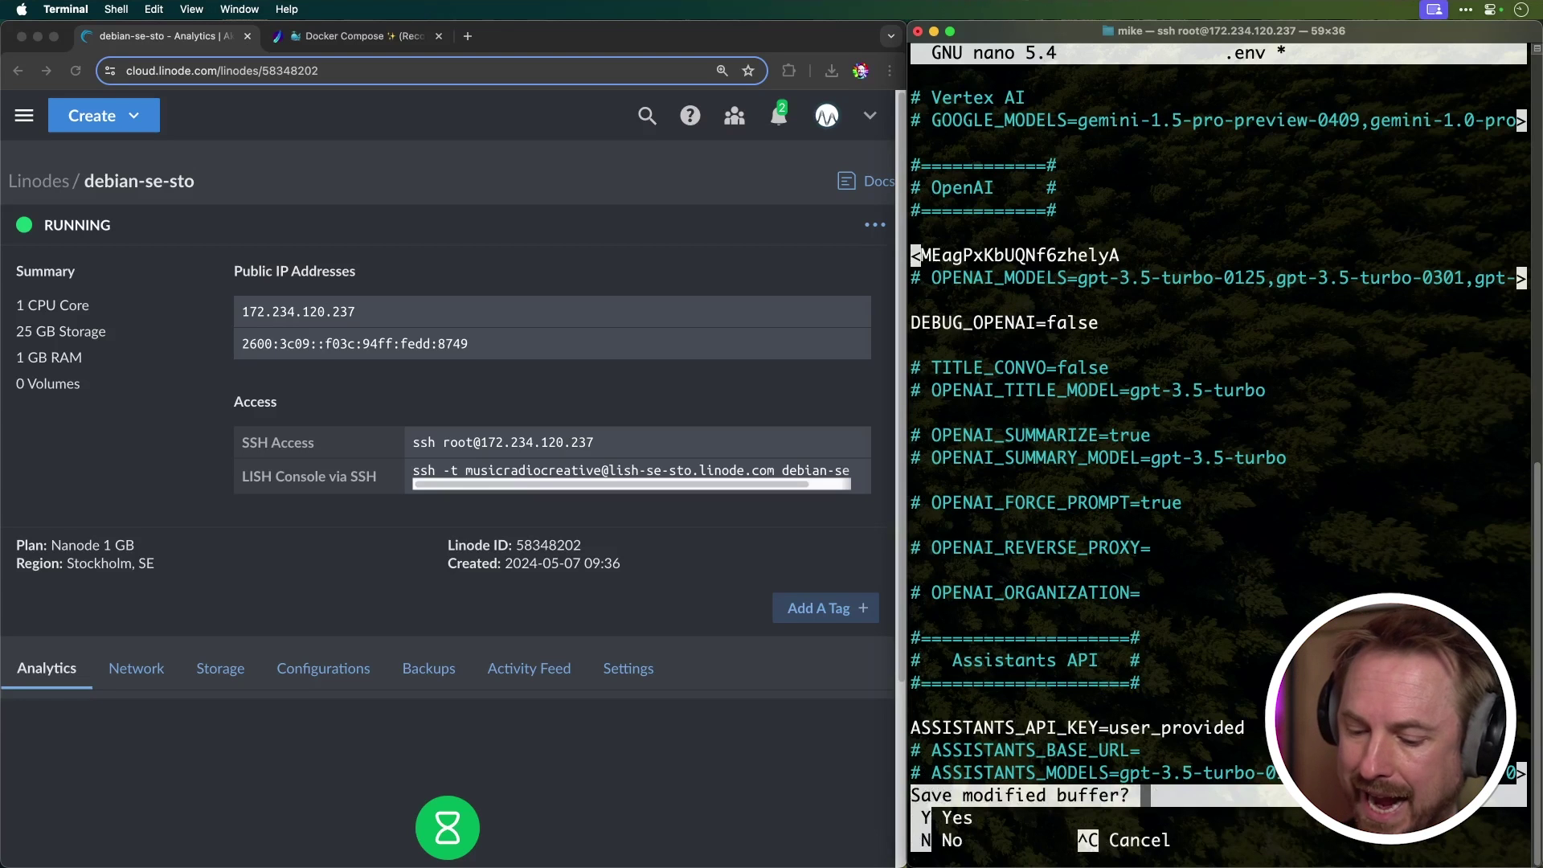
key("Return")
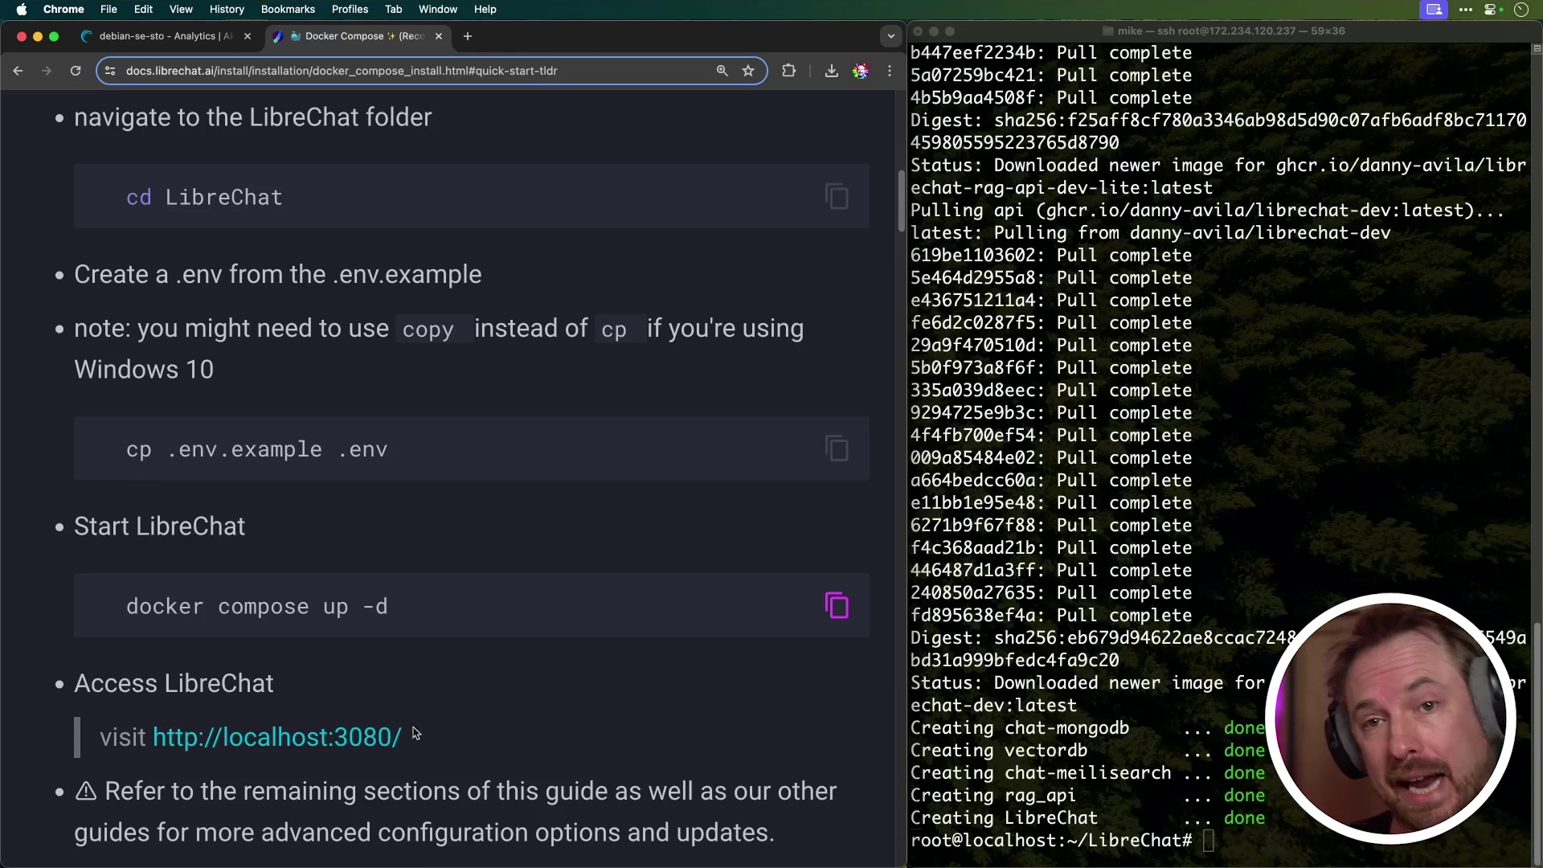
Step: Switch to the Linode dashboard tab to get the server's IP address
left_click(163, 35)
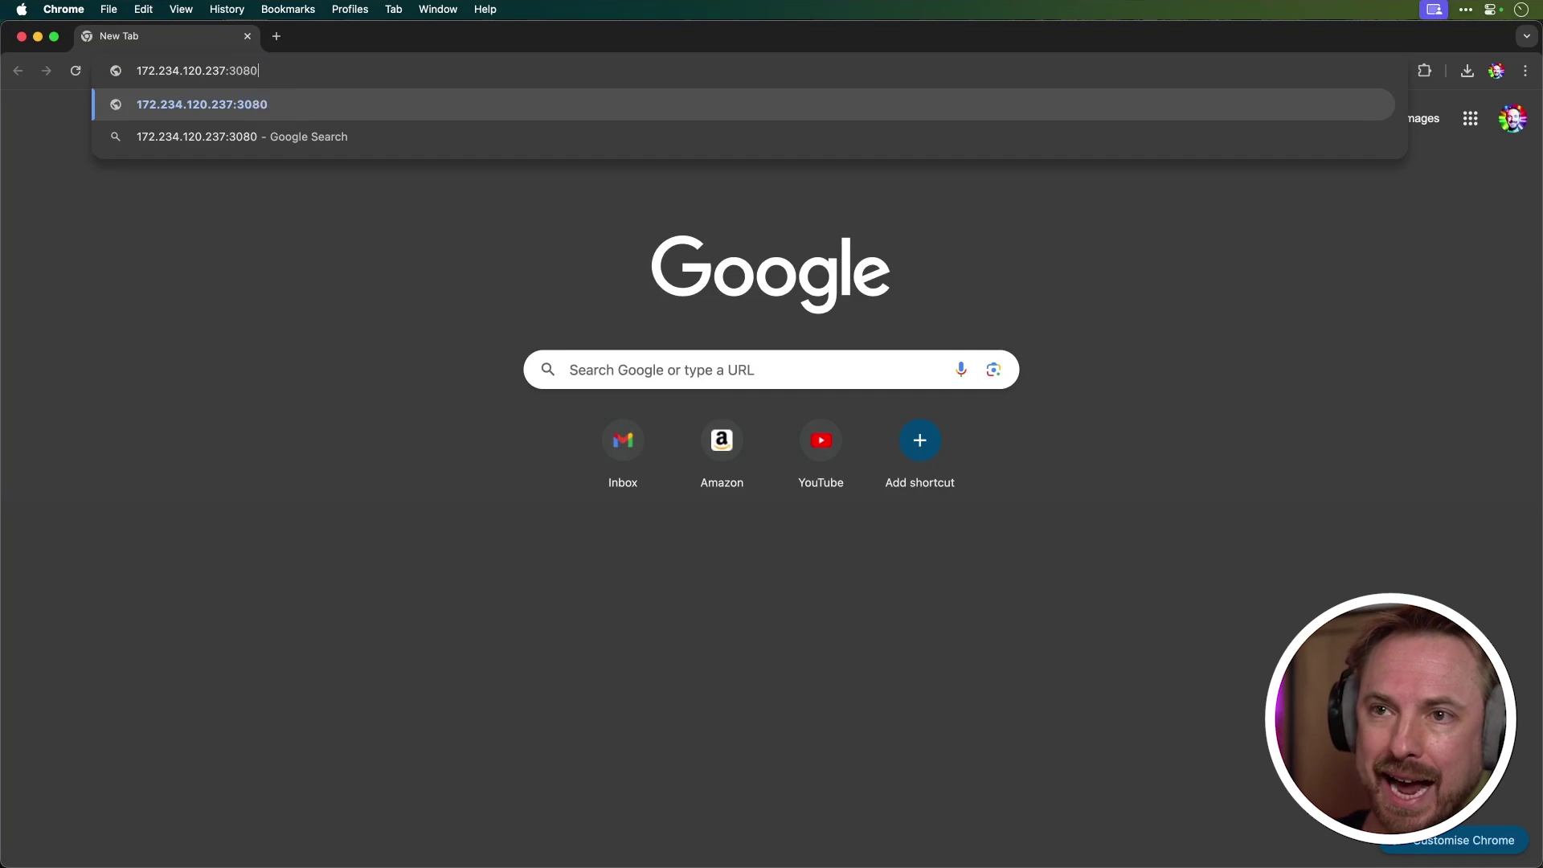
Step: Load 172.234.120.237:3080 to reach the self-hosted LibreChat
key("Return")
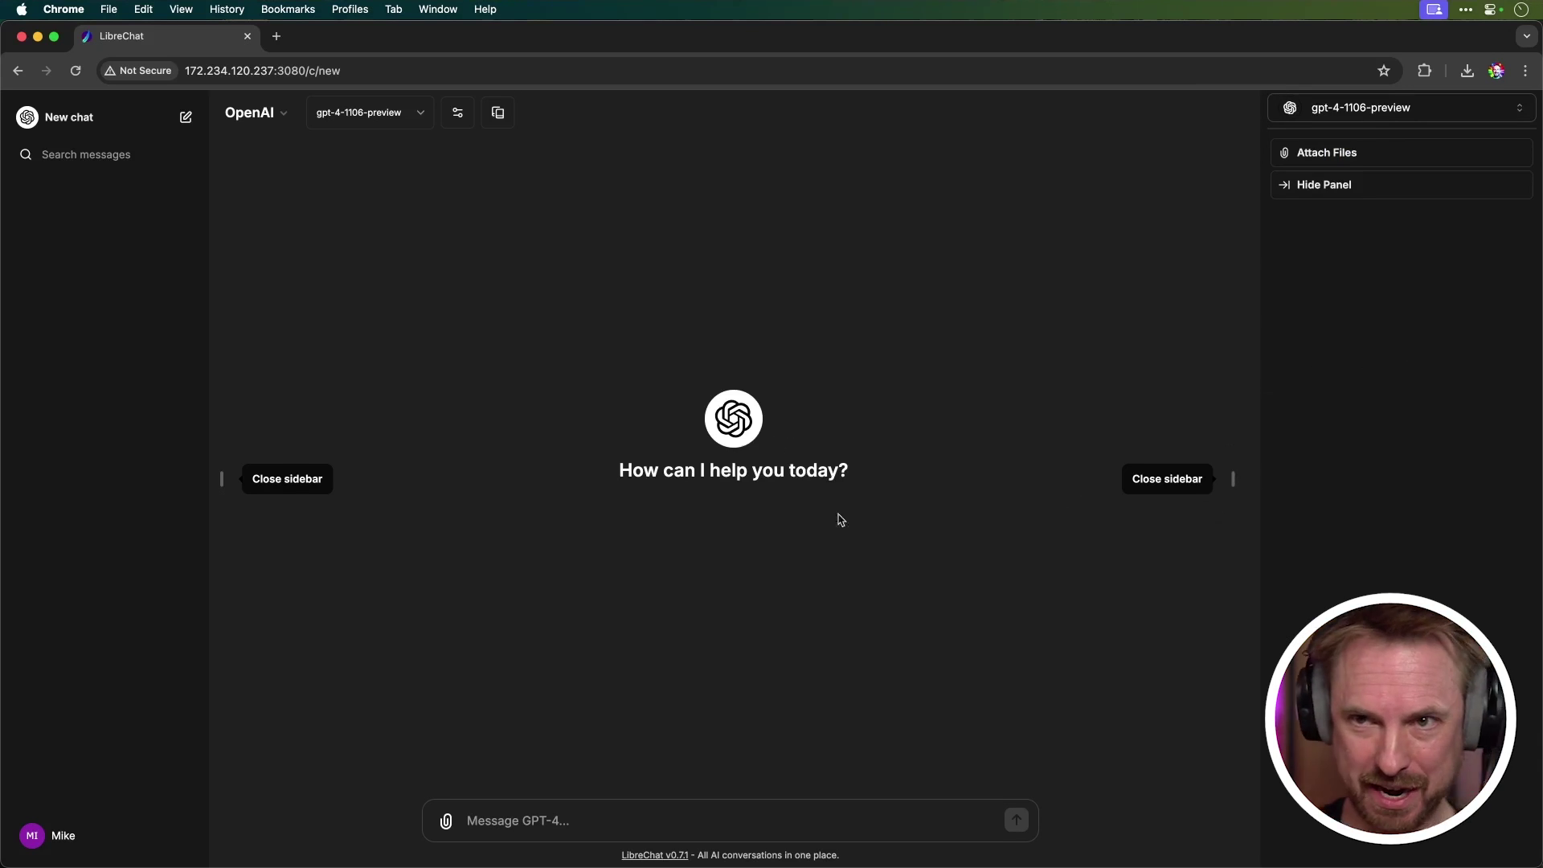
Step: Close the right side panel holding the file attachments
left_click(1232, 482)
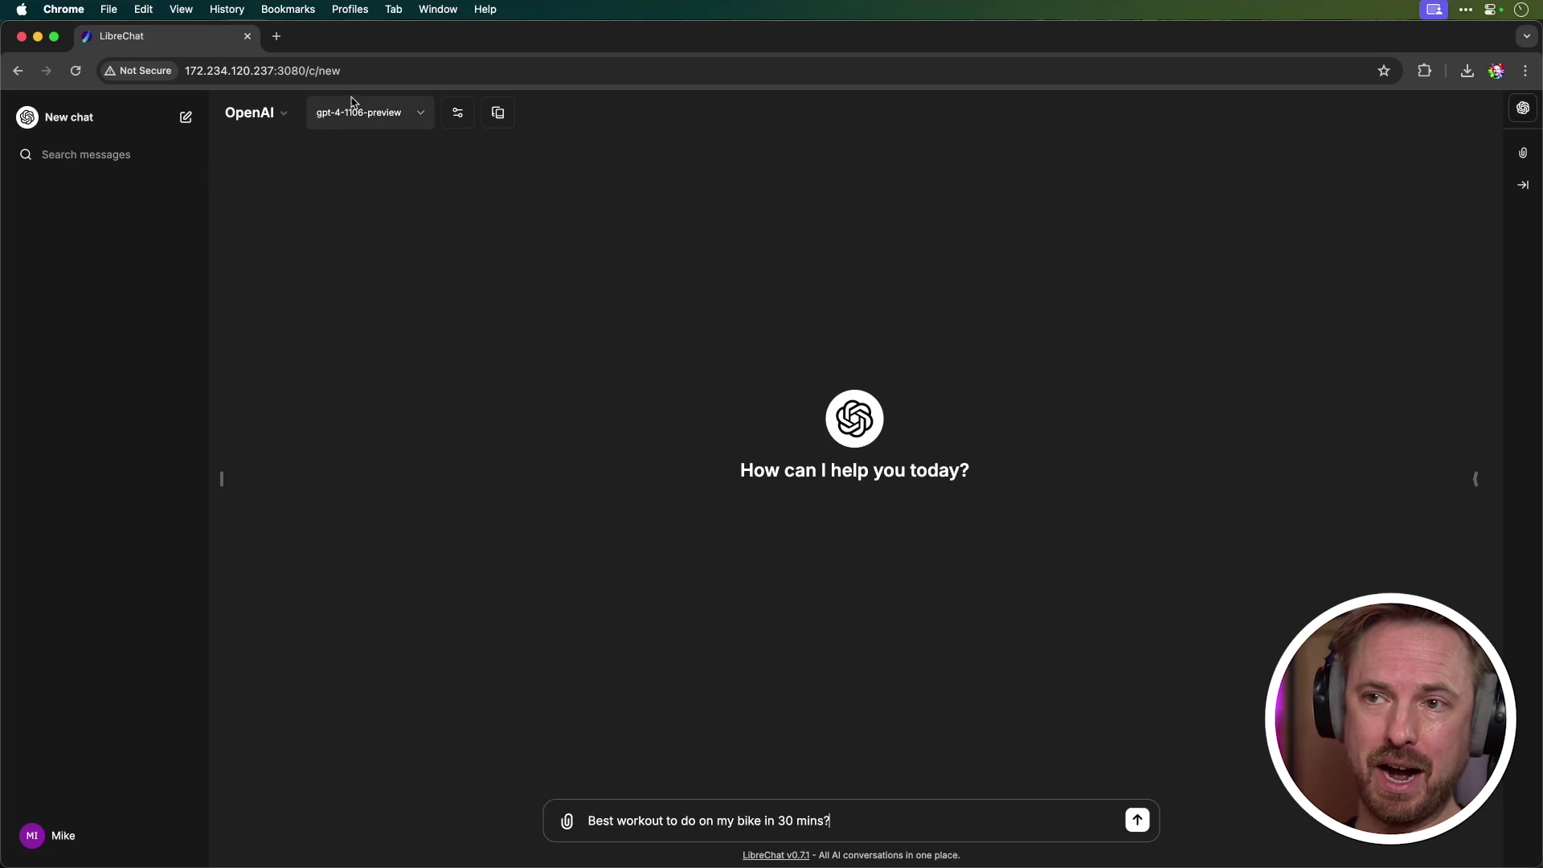
Step: Pick gpt-4-turbo from the OpenAI model list
left_click(399, 59)
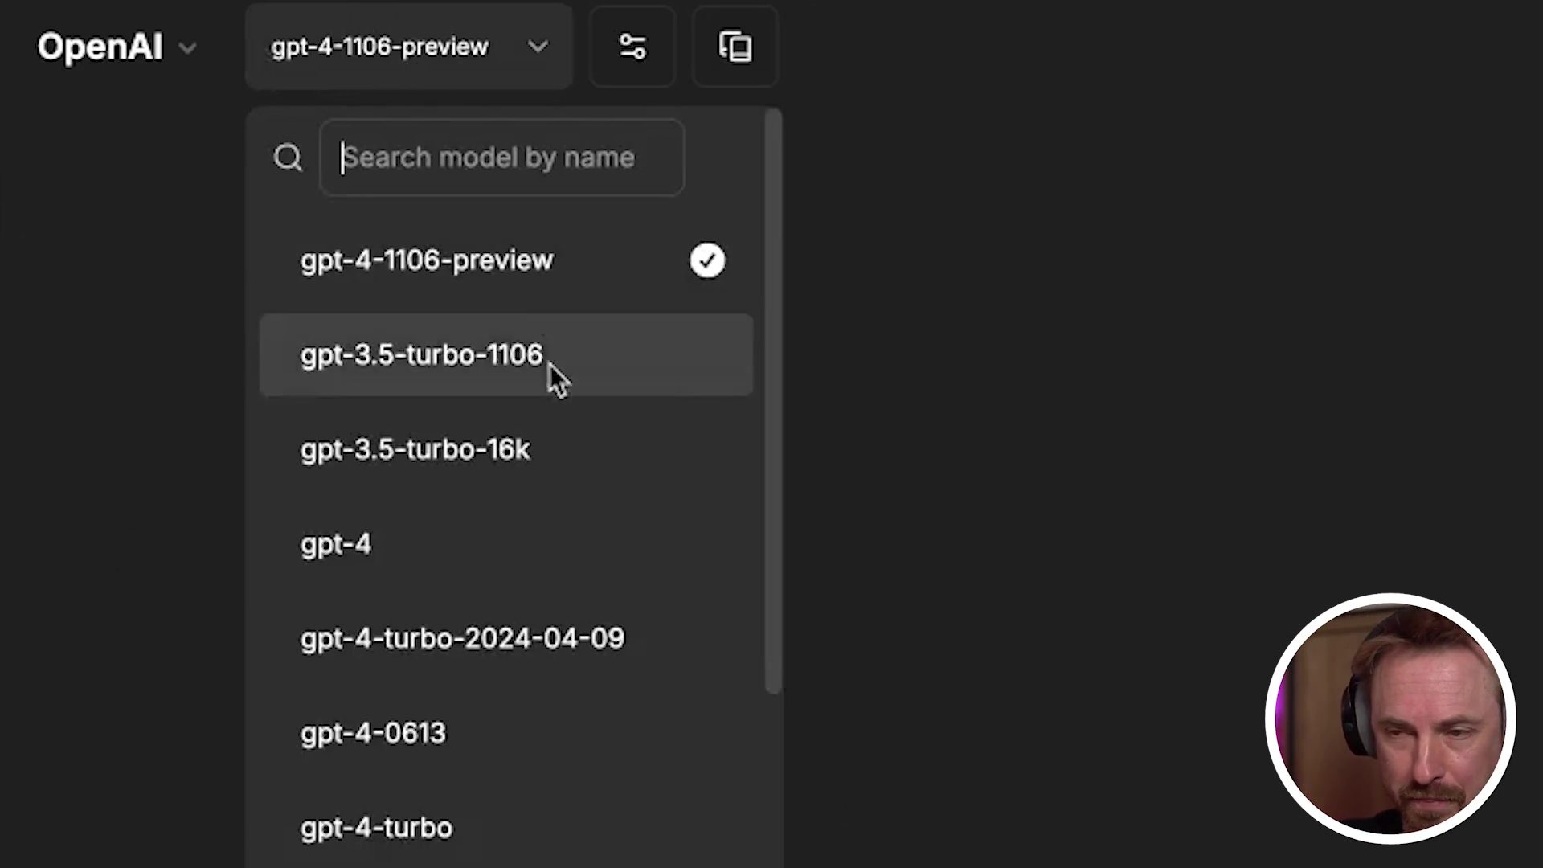
scroll(593, 588, "down", 3)
scroll(593, 586, "down", 5)
scroll(594, 587, "up", 8)
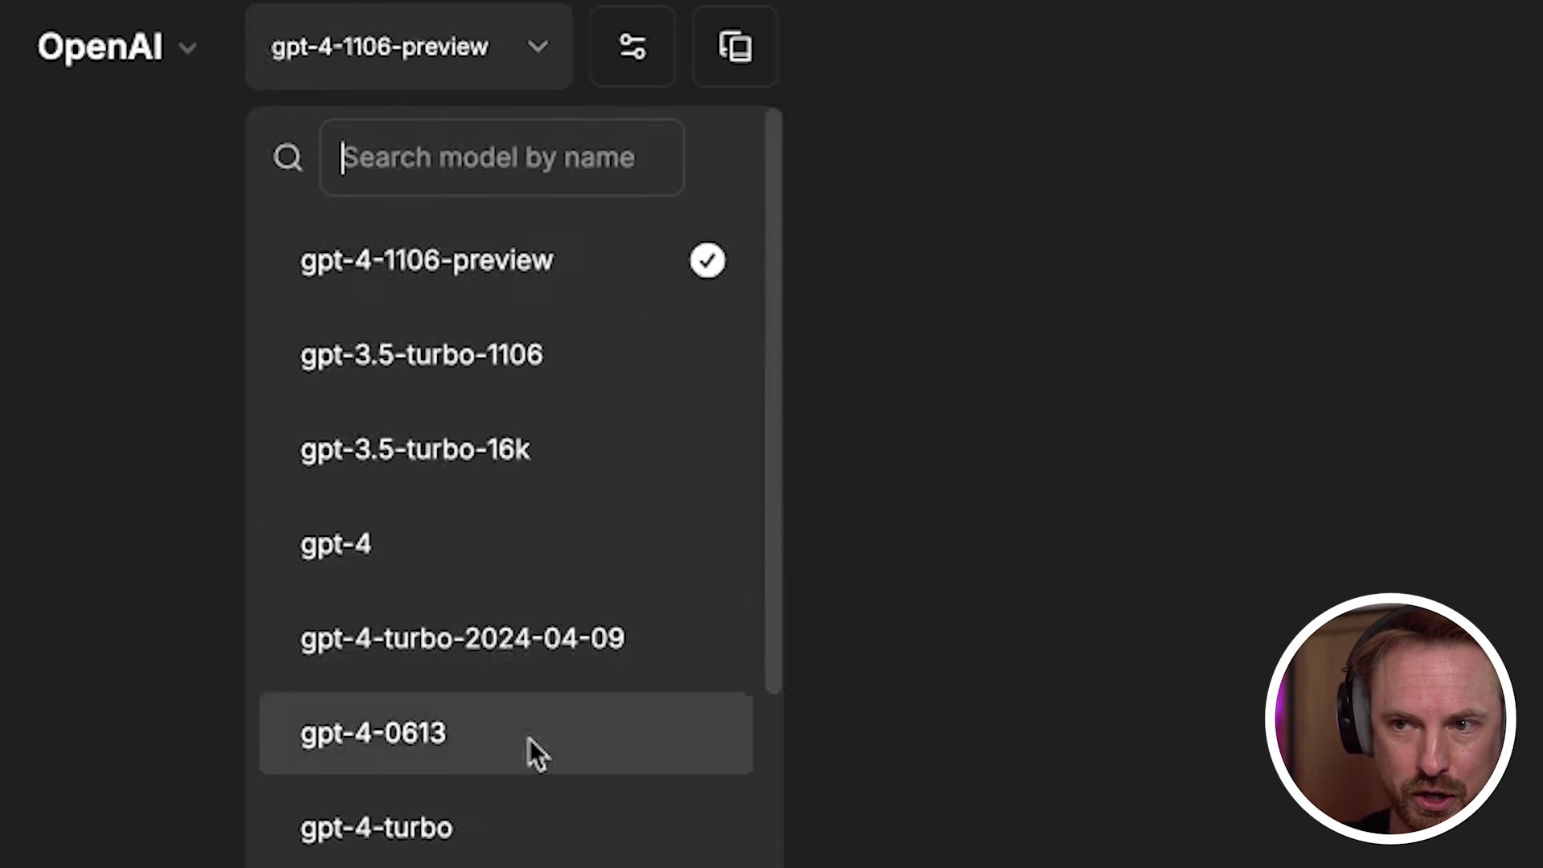
left_click(513, 804)
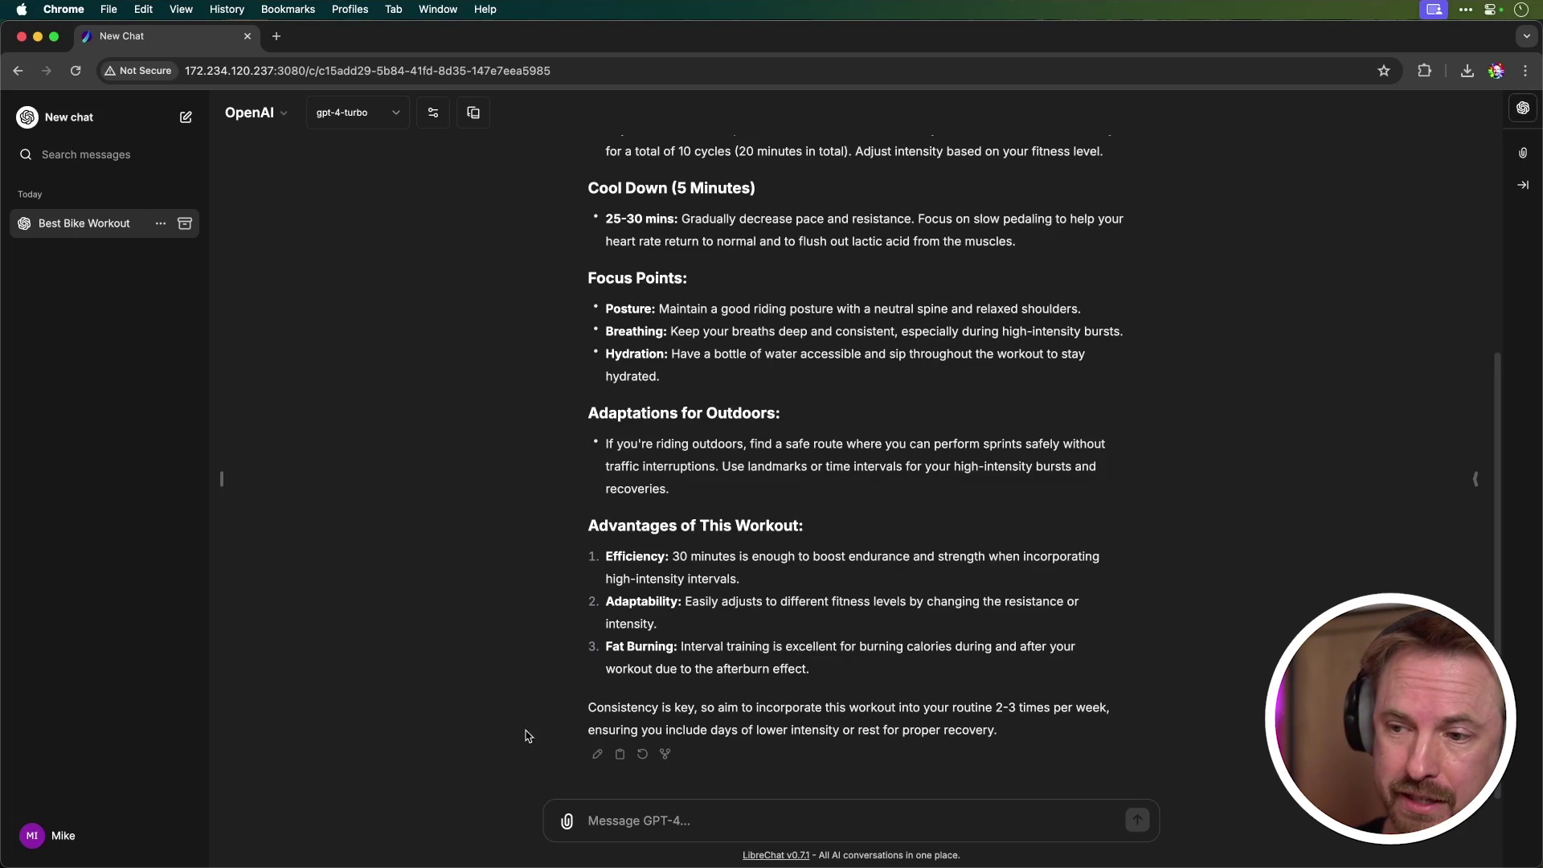
Step: Try editing the workout reply, cancel the edit, and view its fork options
left_click(599, 756)
scroll(691, 483, "down", 5)
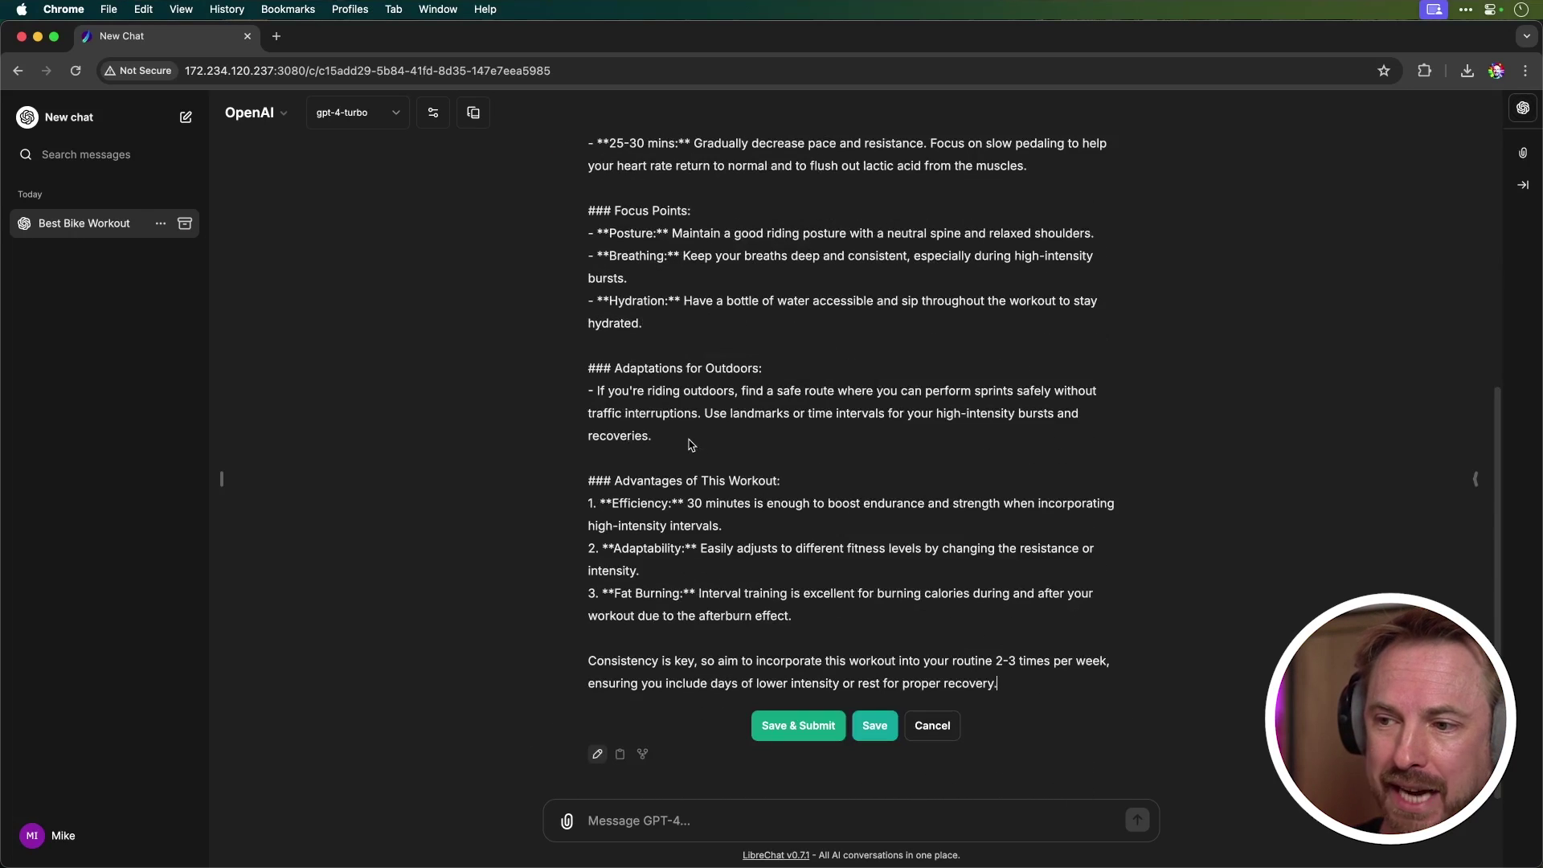
left_click(932, 725)
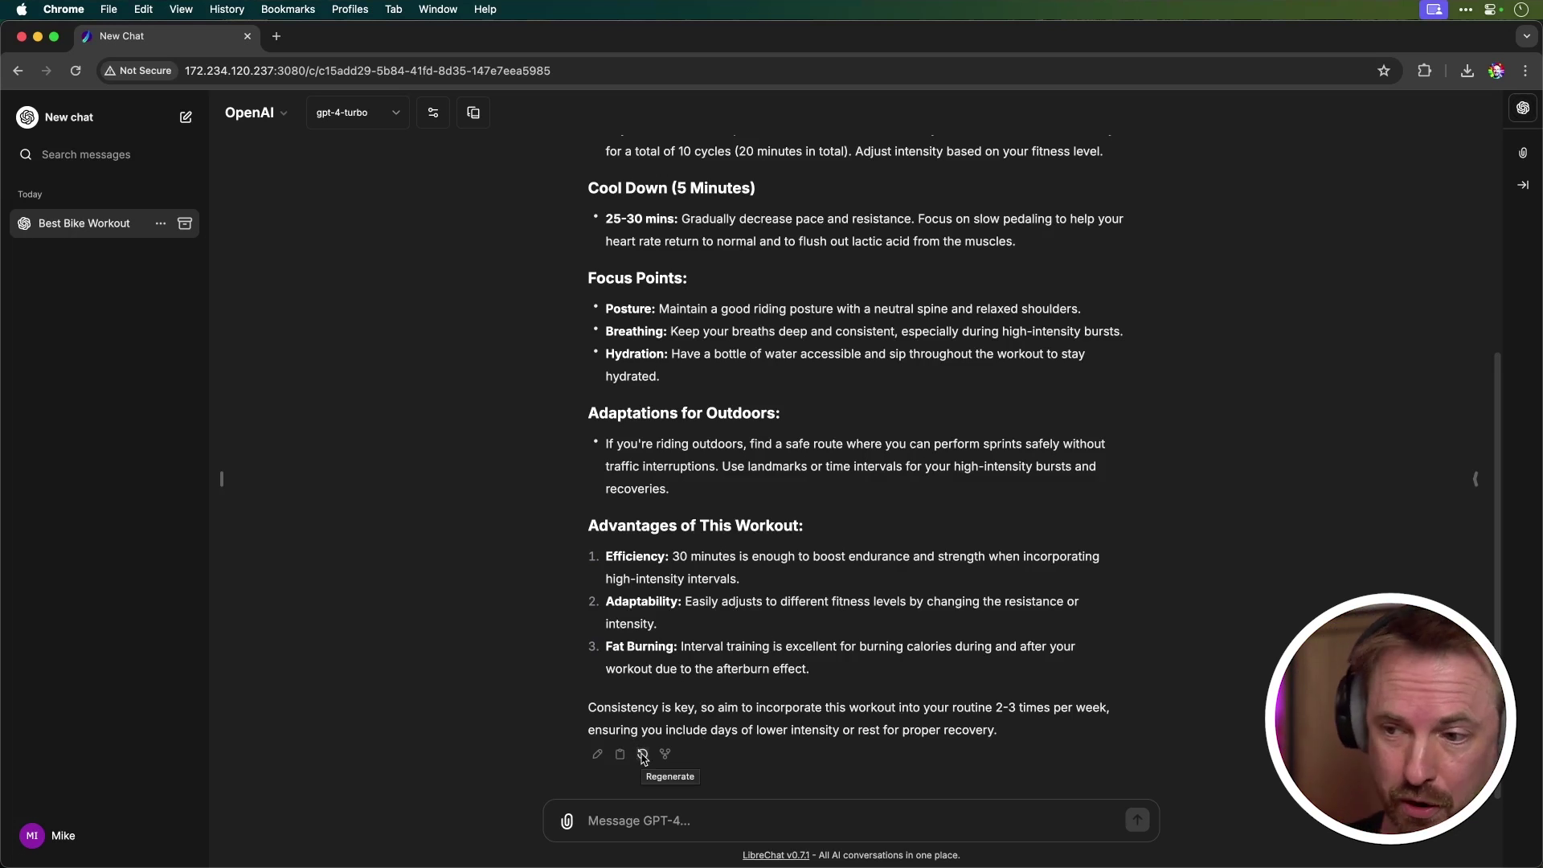
left_click(666, 755)
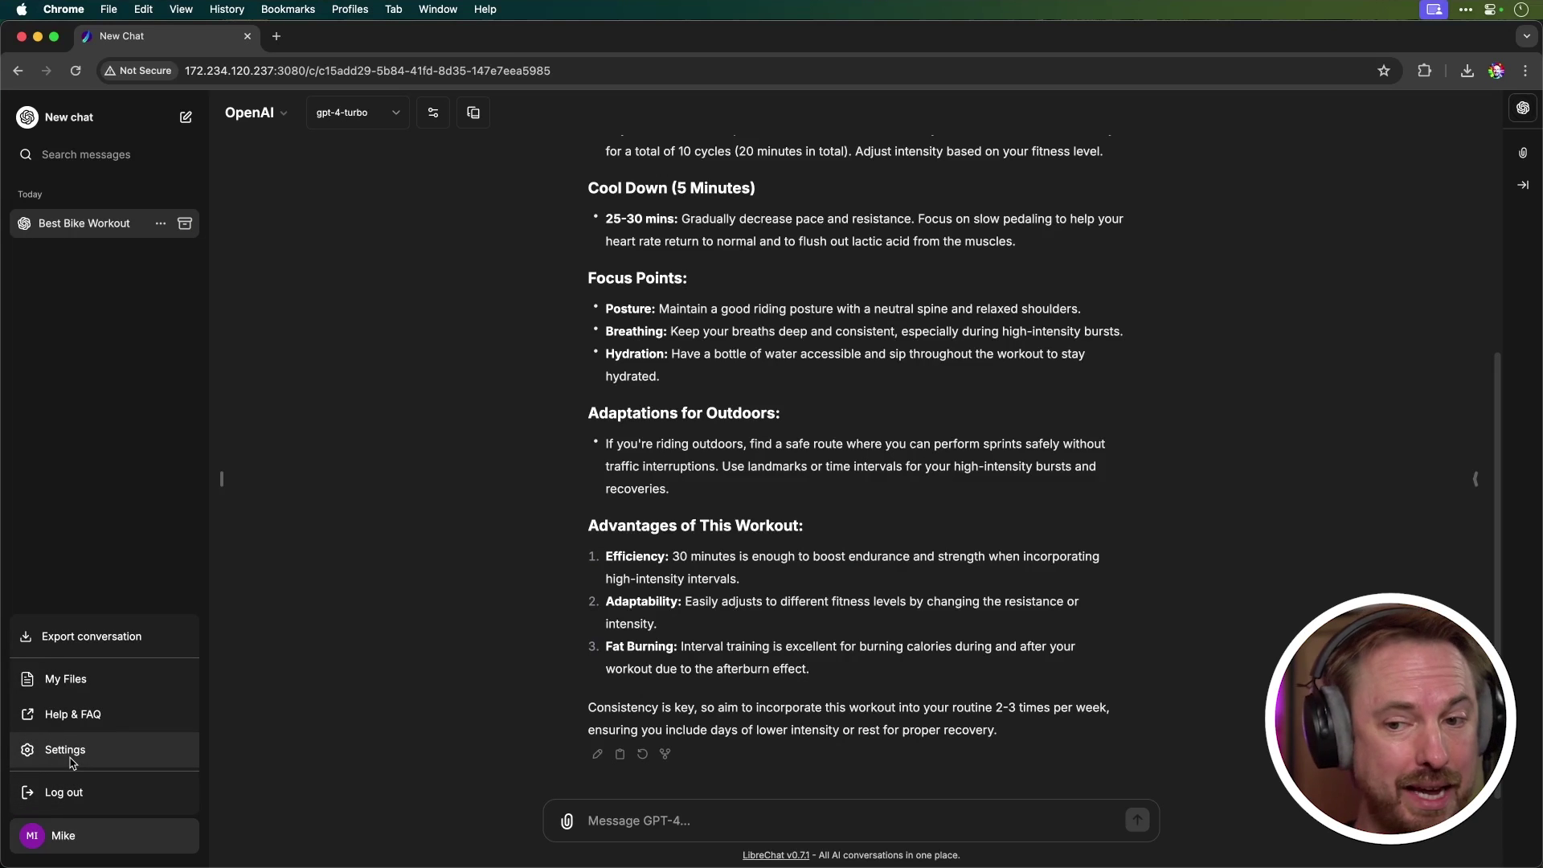
Step: Browse the Messages and Beta features sections of LibreChat's Settings
left_click(65, 749)
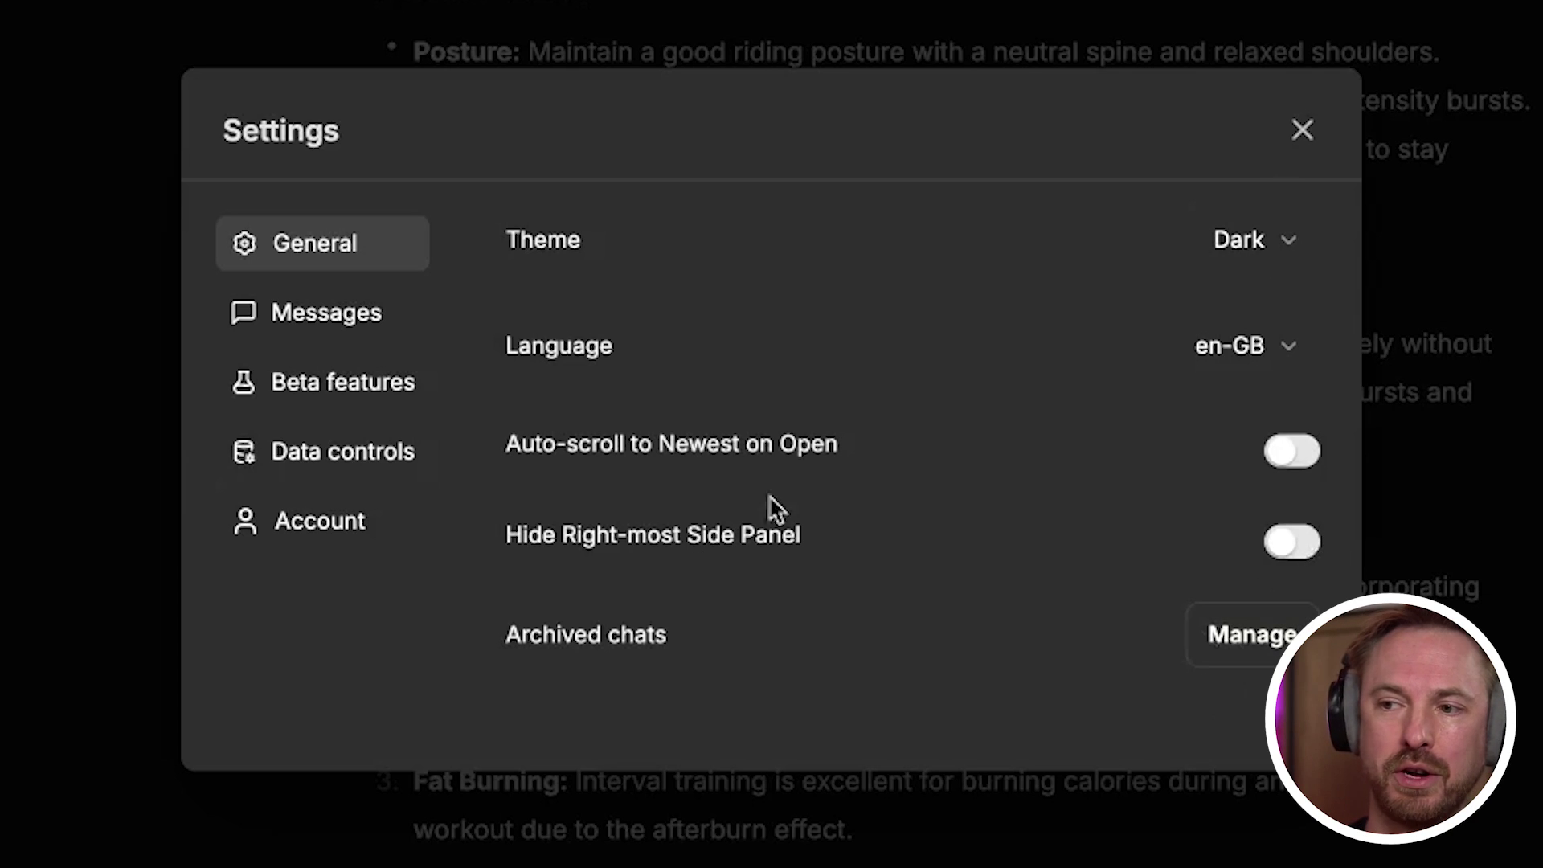
left_click(329, 327)
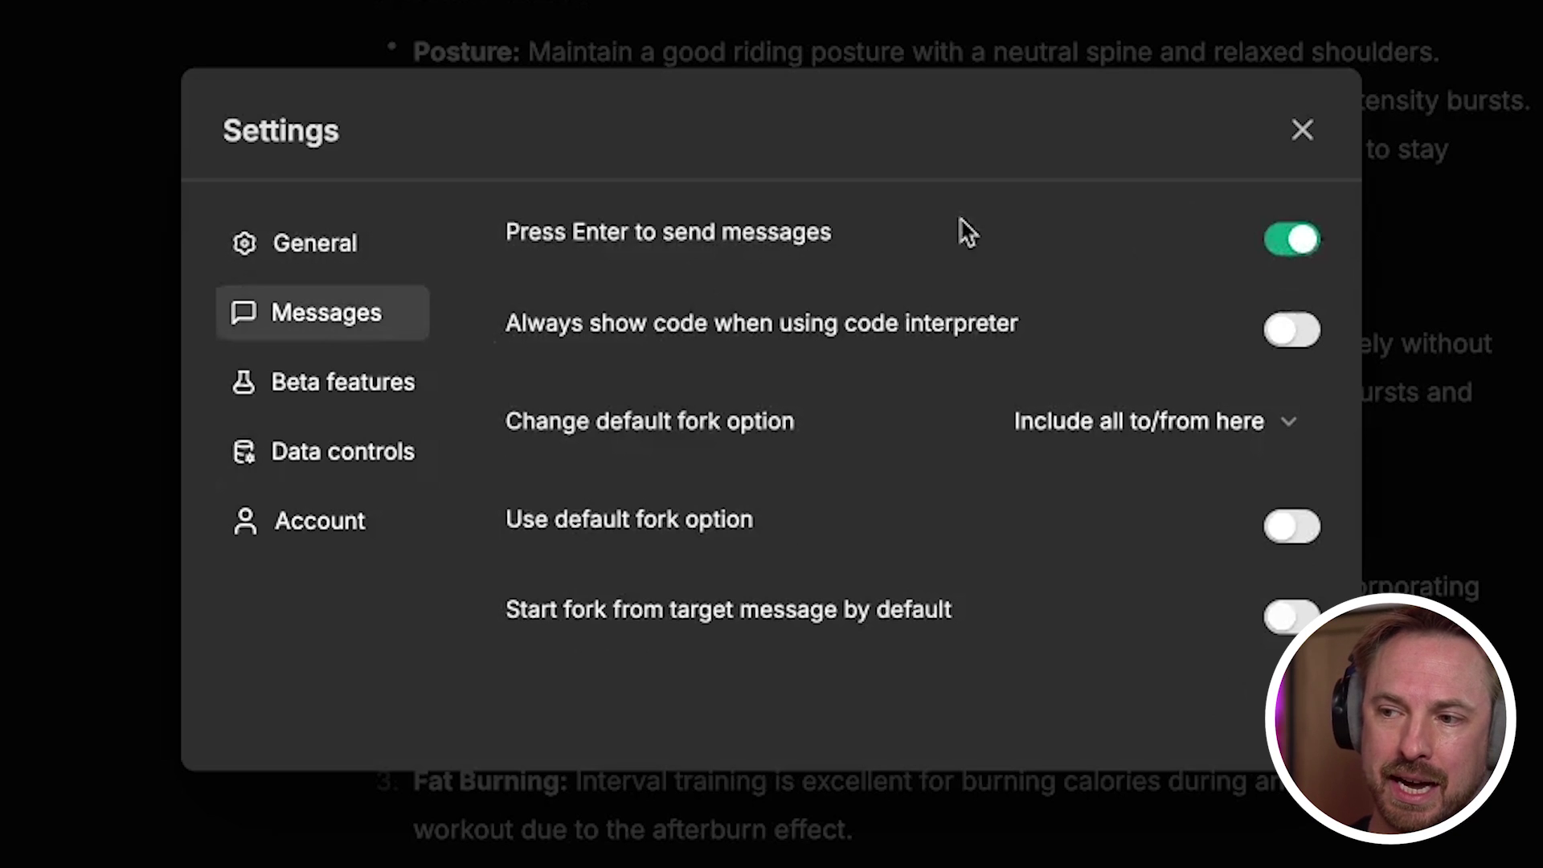
left_click(330, 392)
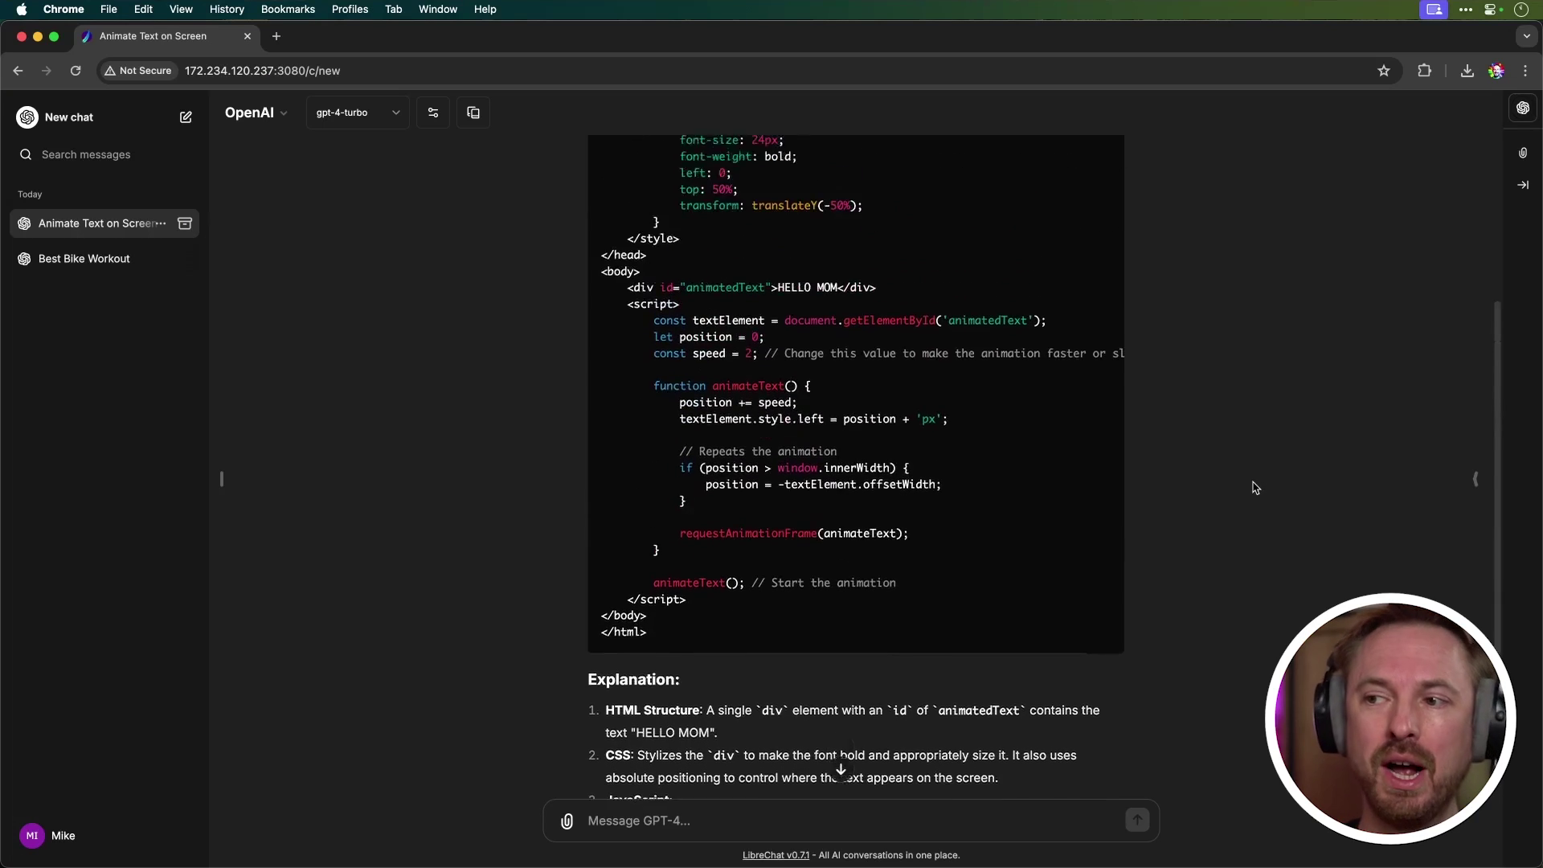
scroll(1254, 487, "up", 6)
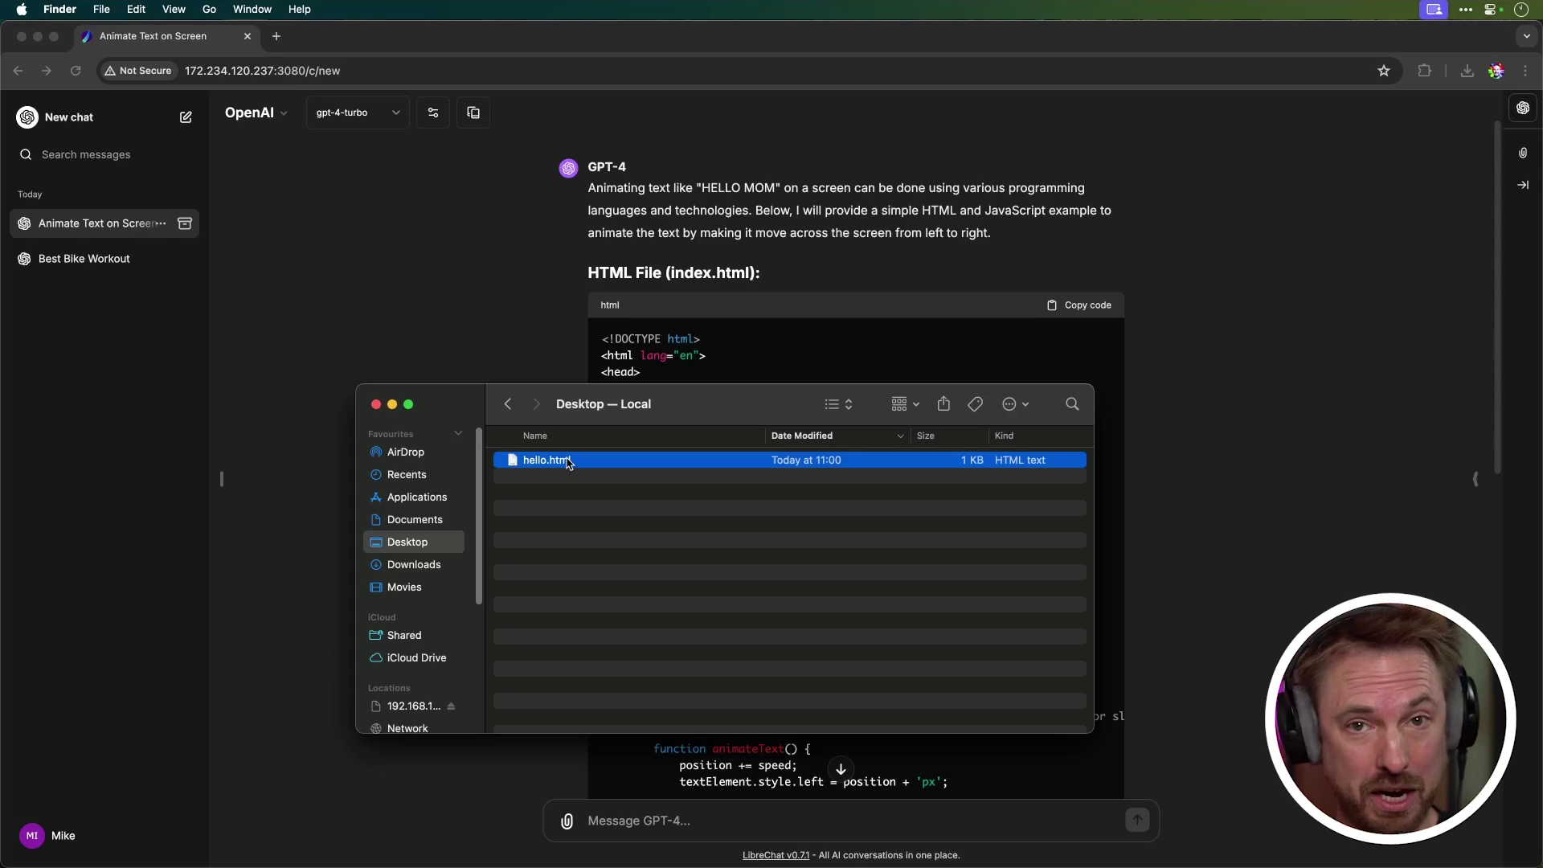
Step: Open the saved hello.html in Chrome to watch HELLO MOM animate
double_click(548, 459)
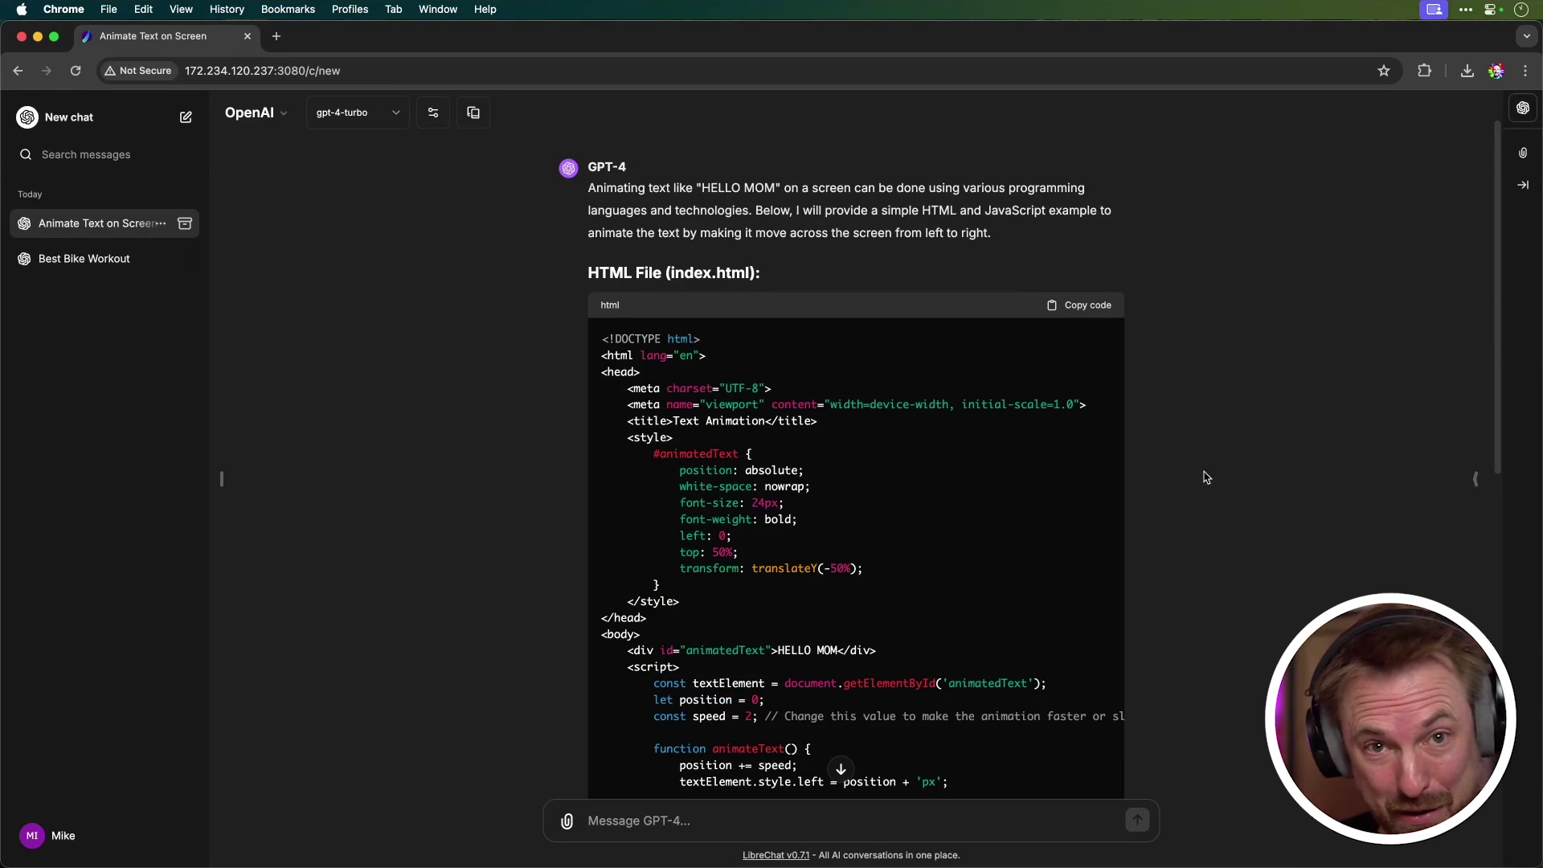
scroll(1207, 477, "down", 10)
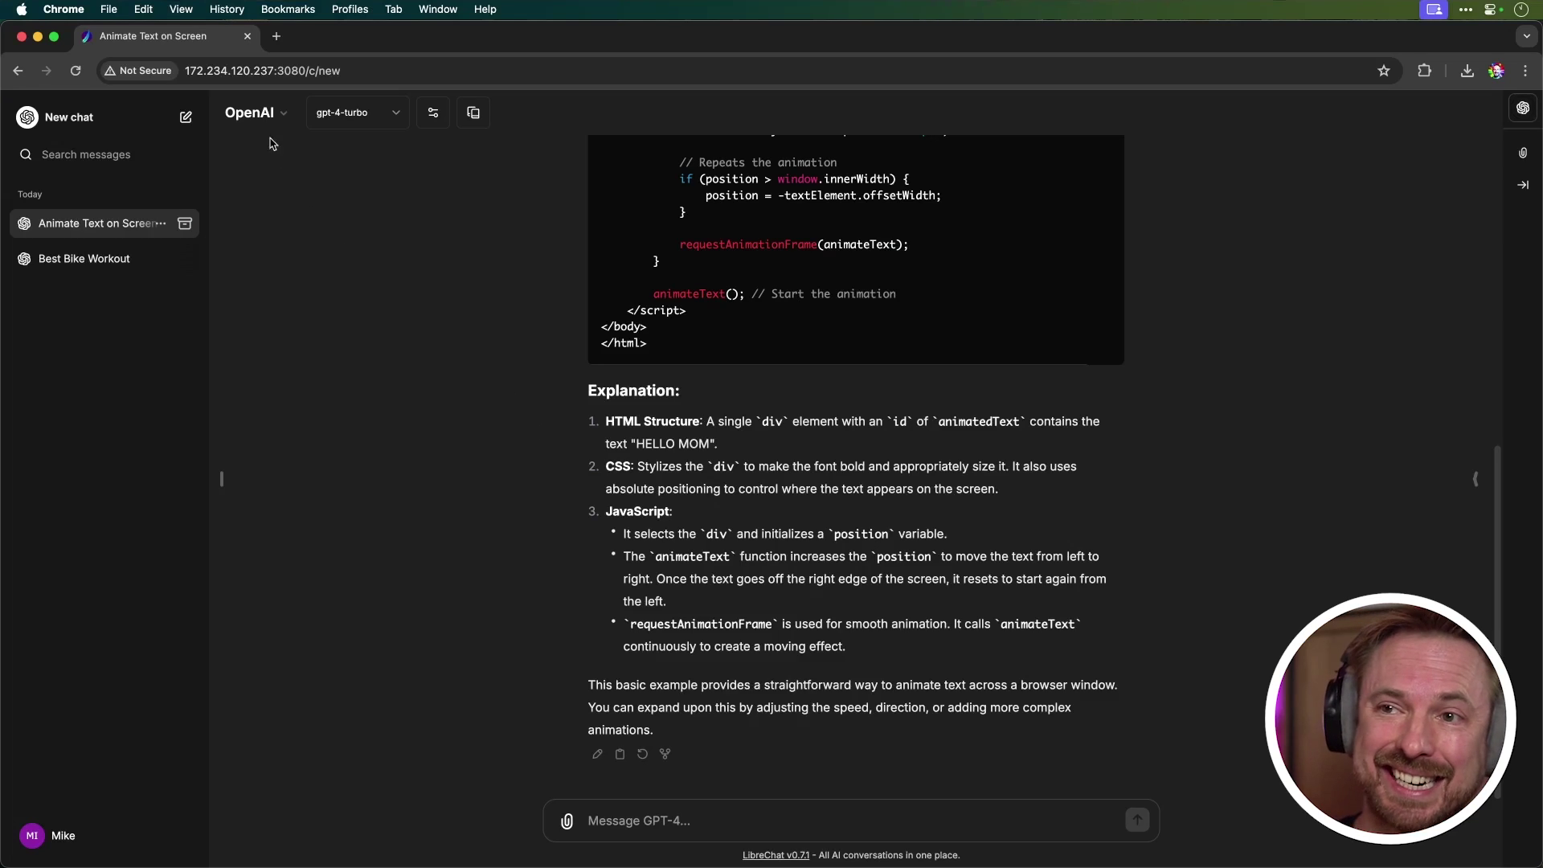
Step: Switch the chat to Anthropic's claude-3-opus-20240229 and send the code-improvement request
left_click(276, 114)
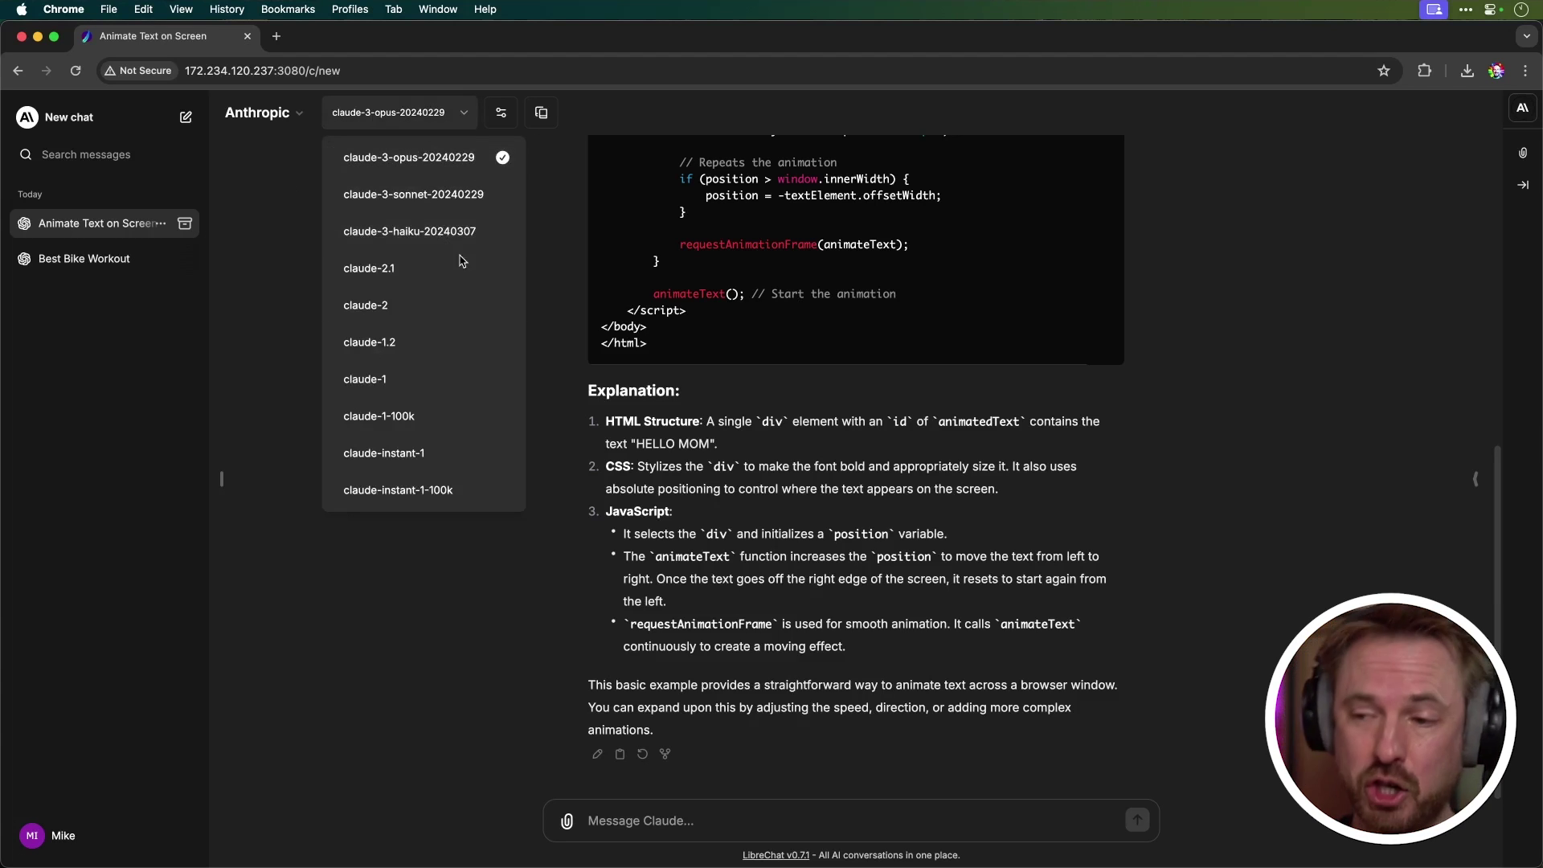
left_click(709, 816)
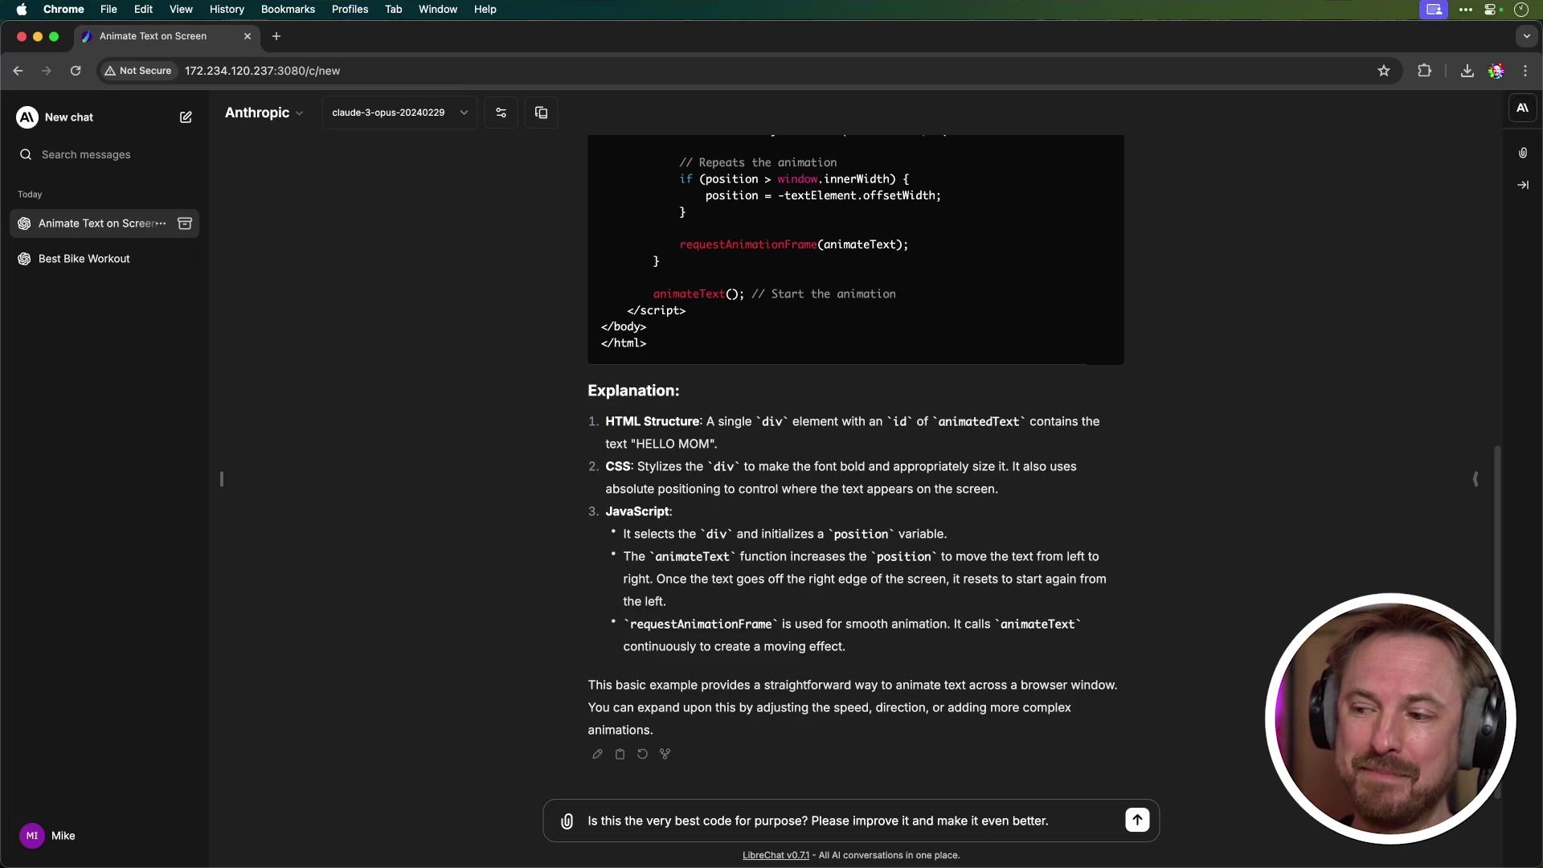
key("Return")
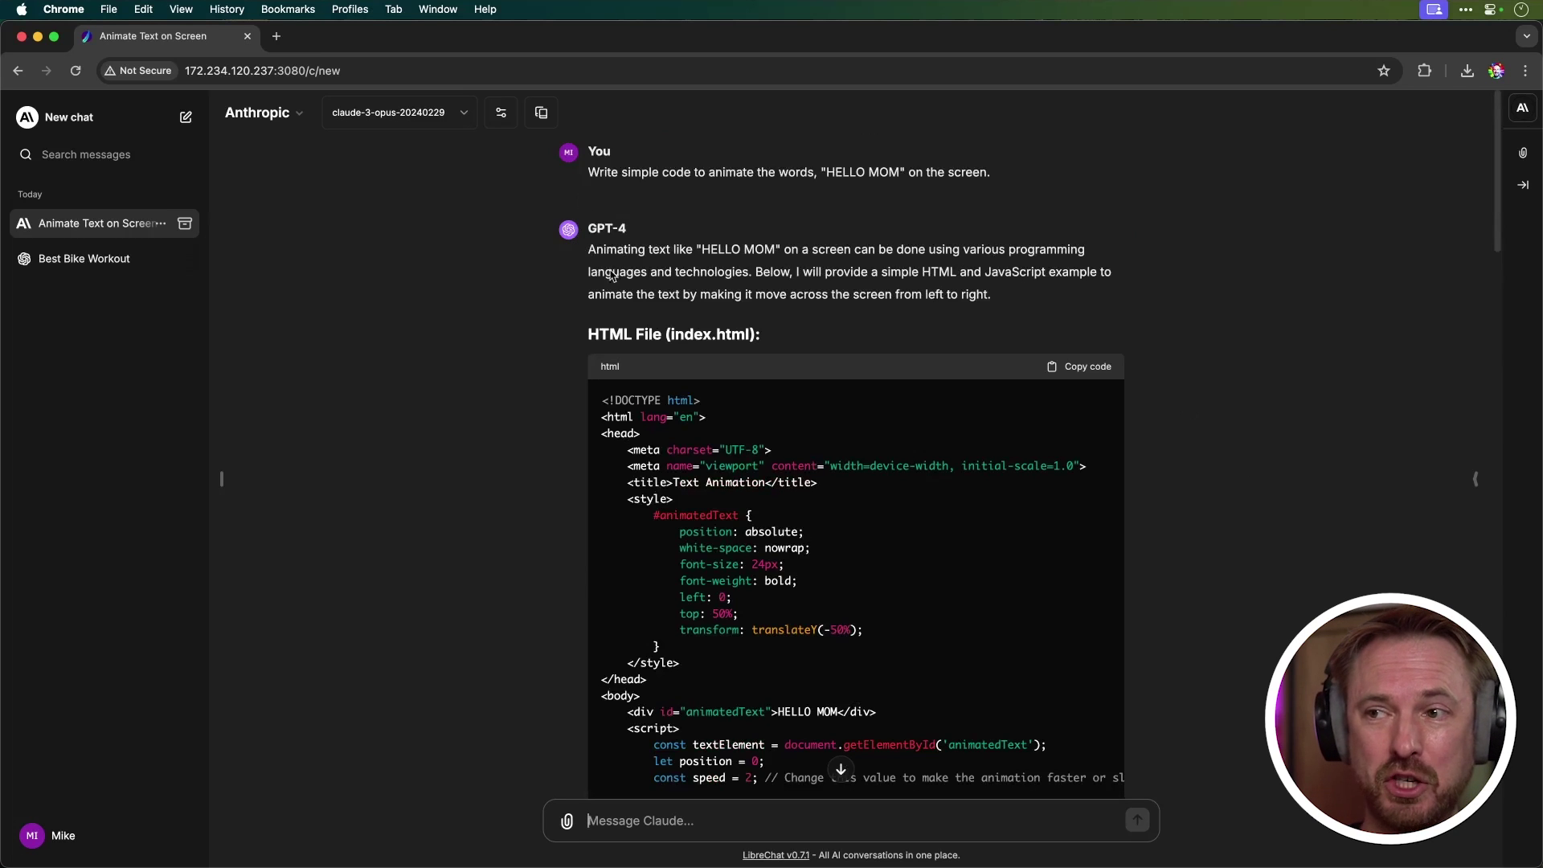
scroll(506, 347, "down", 10)
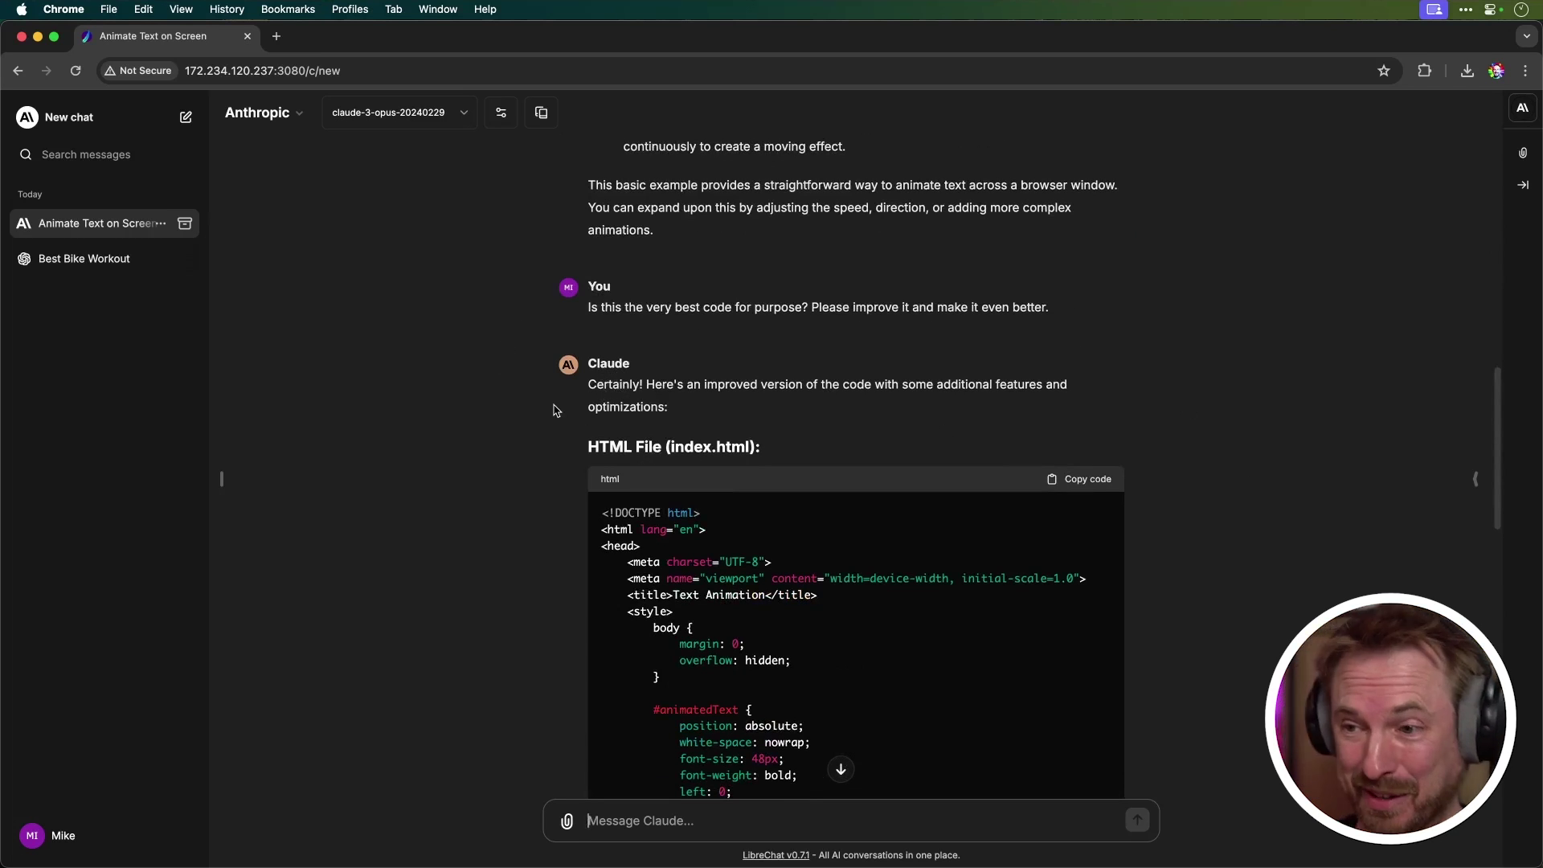
scroll(554, 410, "down", 1)
scroll(531, 409, "down", 5)
scroll(663, 376, "up", 5)
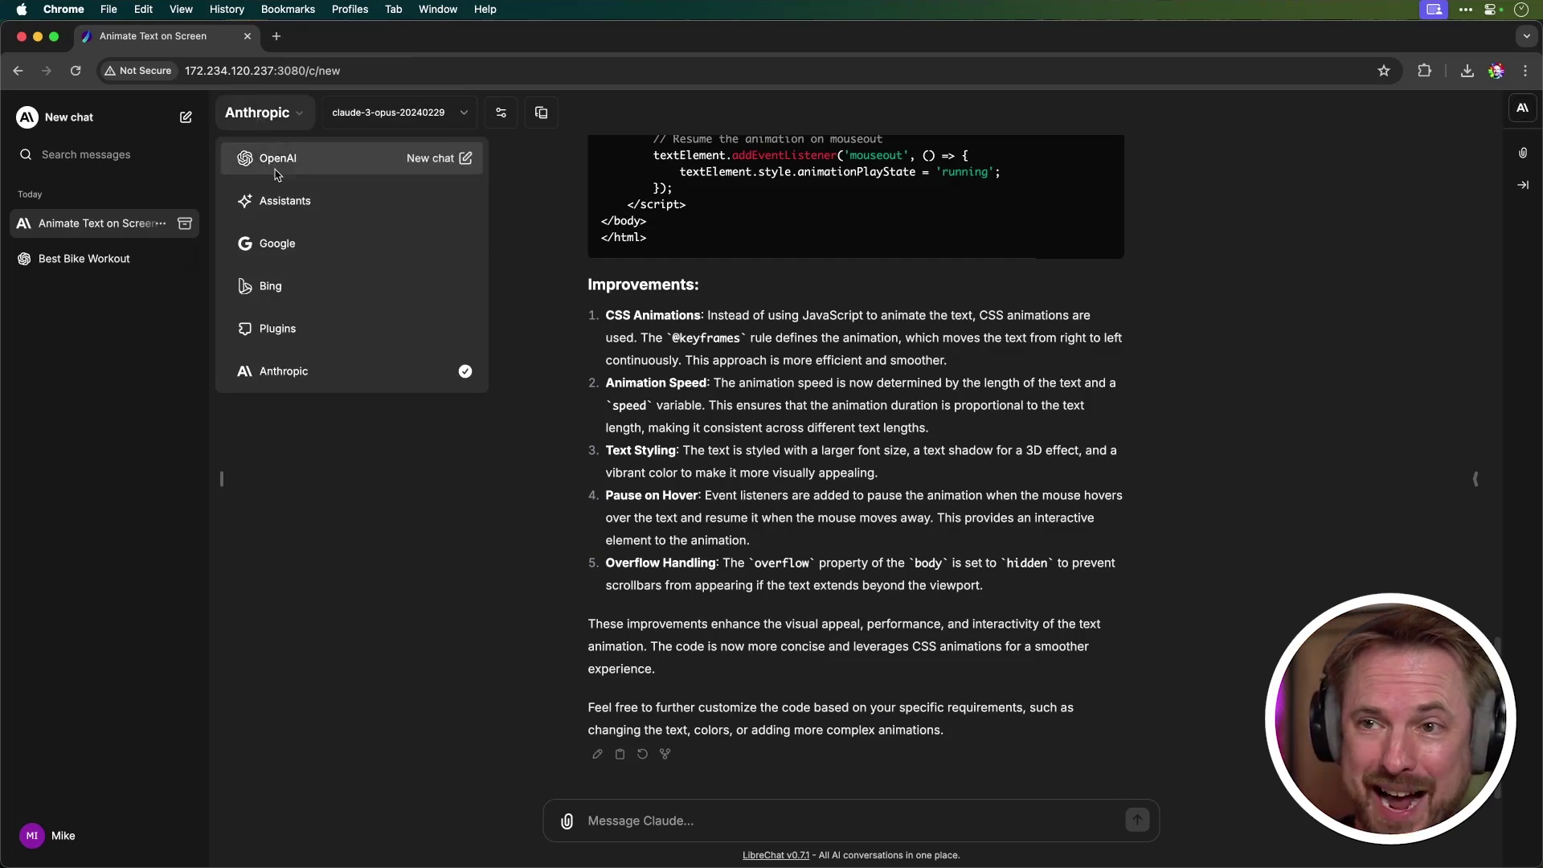
Step: Switch the chat back to OpenAI with the gpt-3.5-turbo model
left_click(271, 175)
left_click(359, 112)
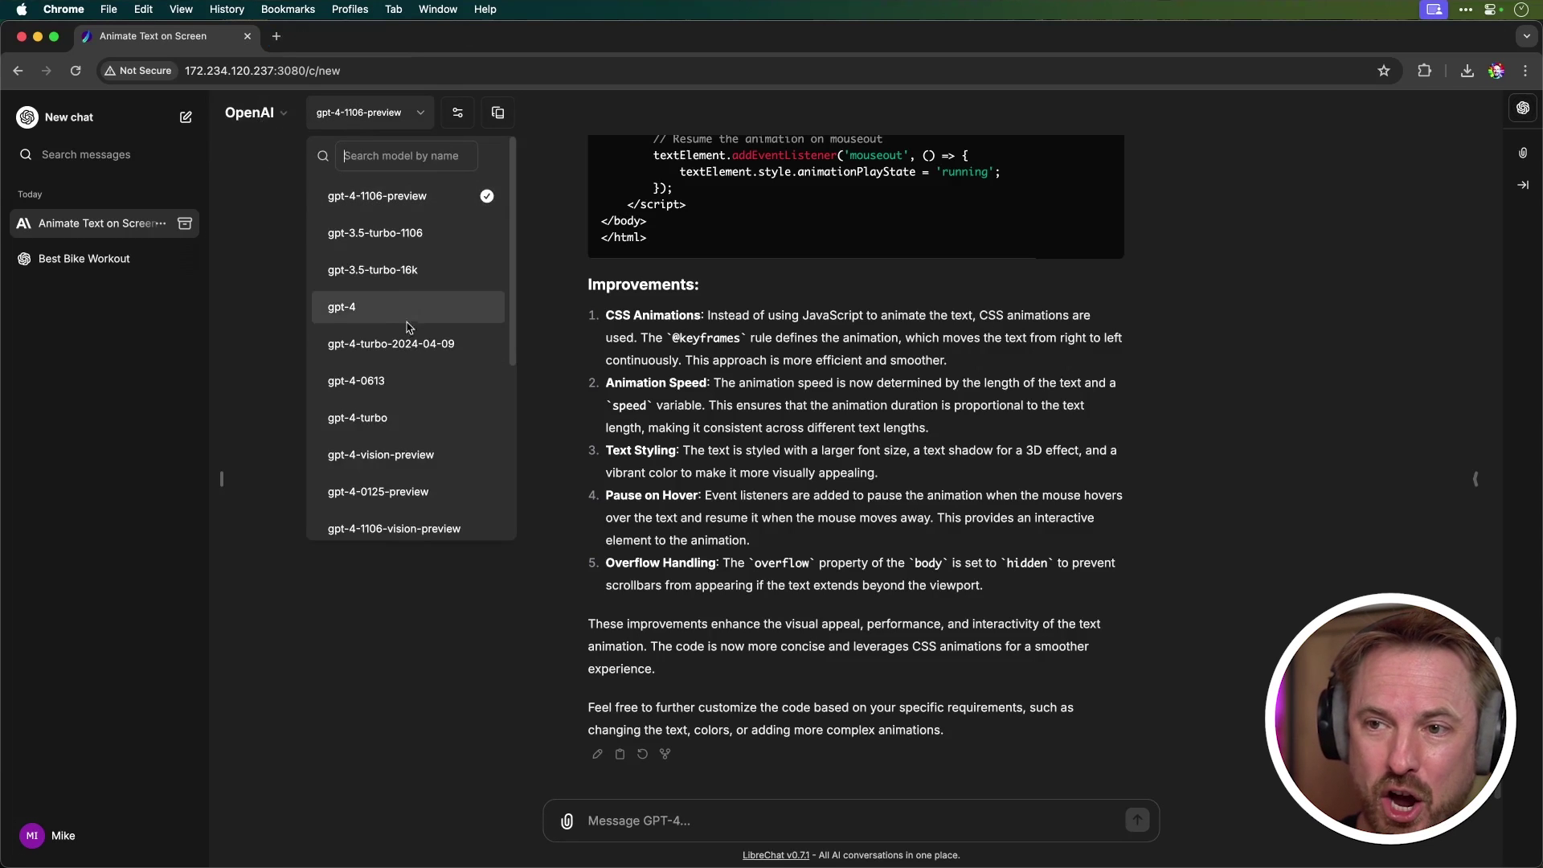
scroll(400, 381, "down", 3)
scroll(398, 381, "down", 1)
left_click(362, 371)
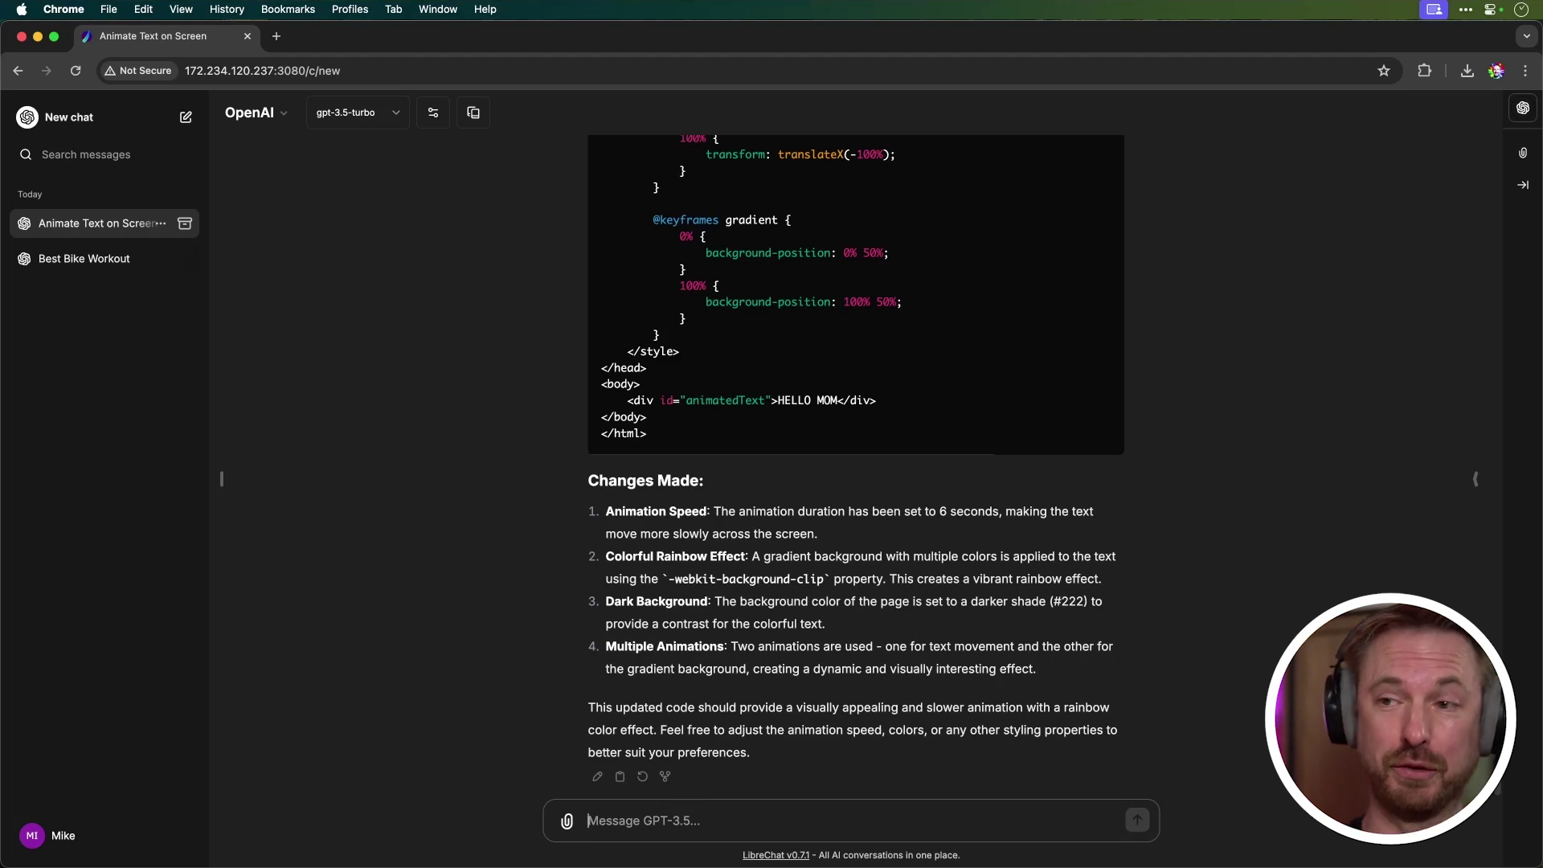
scroll(1187, 325, "up", 8)
scroll(1187, 326, "up", 4)
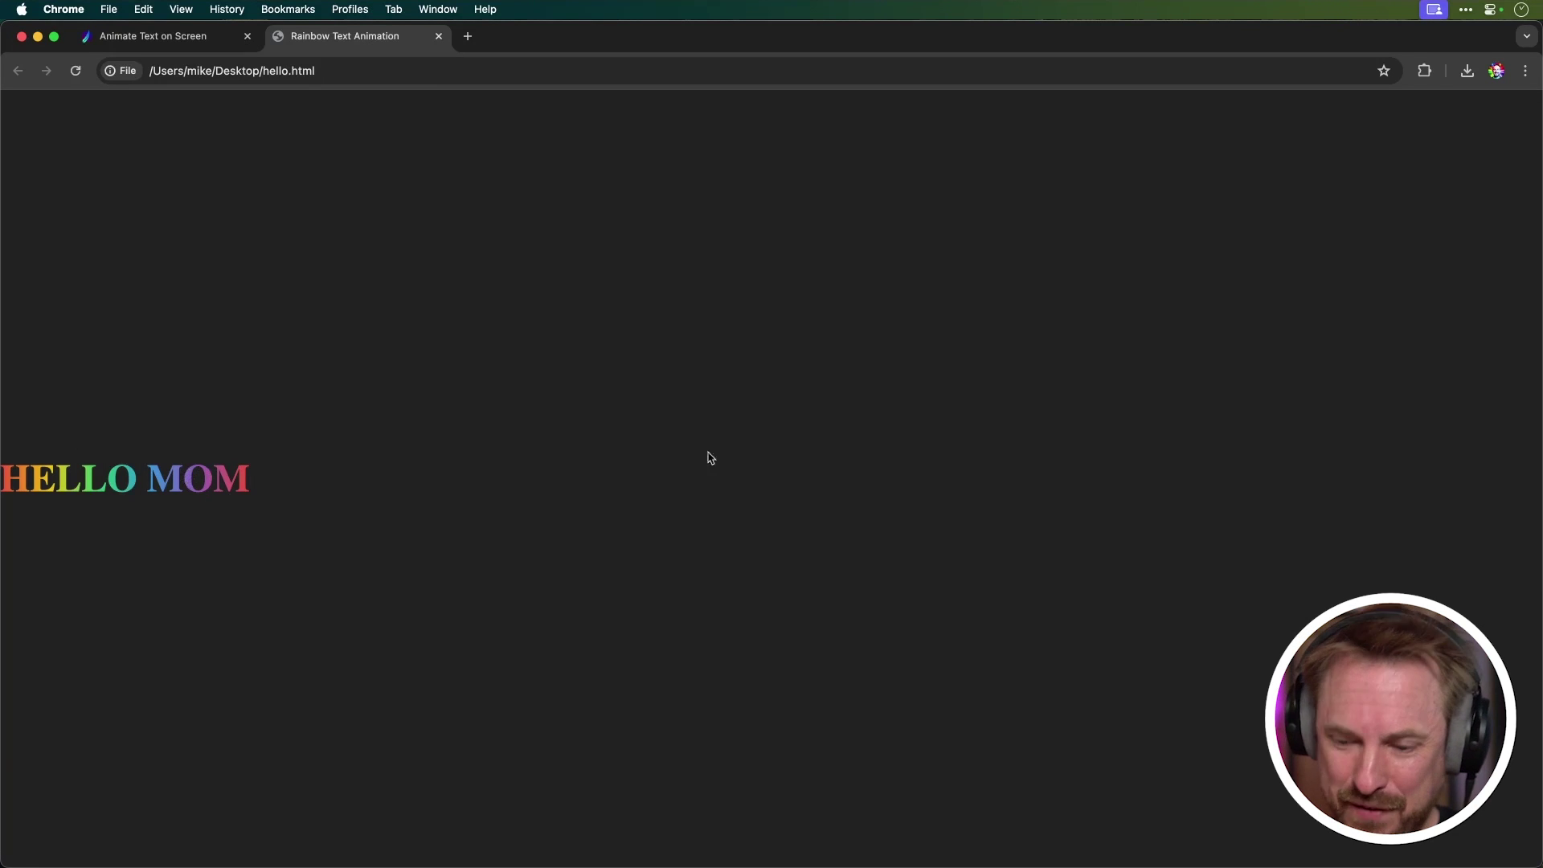
Step: Zoom in on the rainbow HELLO MOM preview page with Cmd+Plus
key("super+plus")
key("super+plus")
key("super+plus")
key("super+plus")
key("super+plus")
key("super+plus")
key("super+plus")
key("super+plus")
key("super+plus")
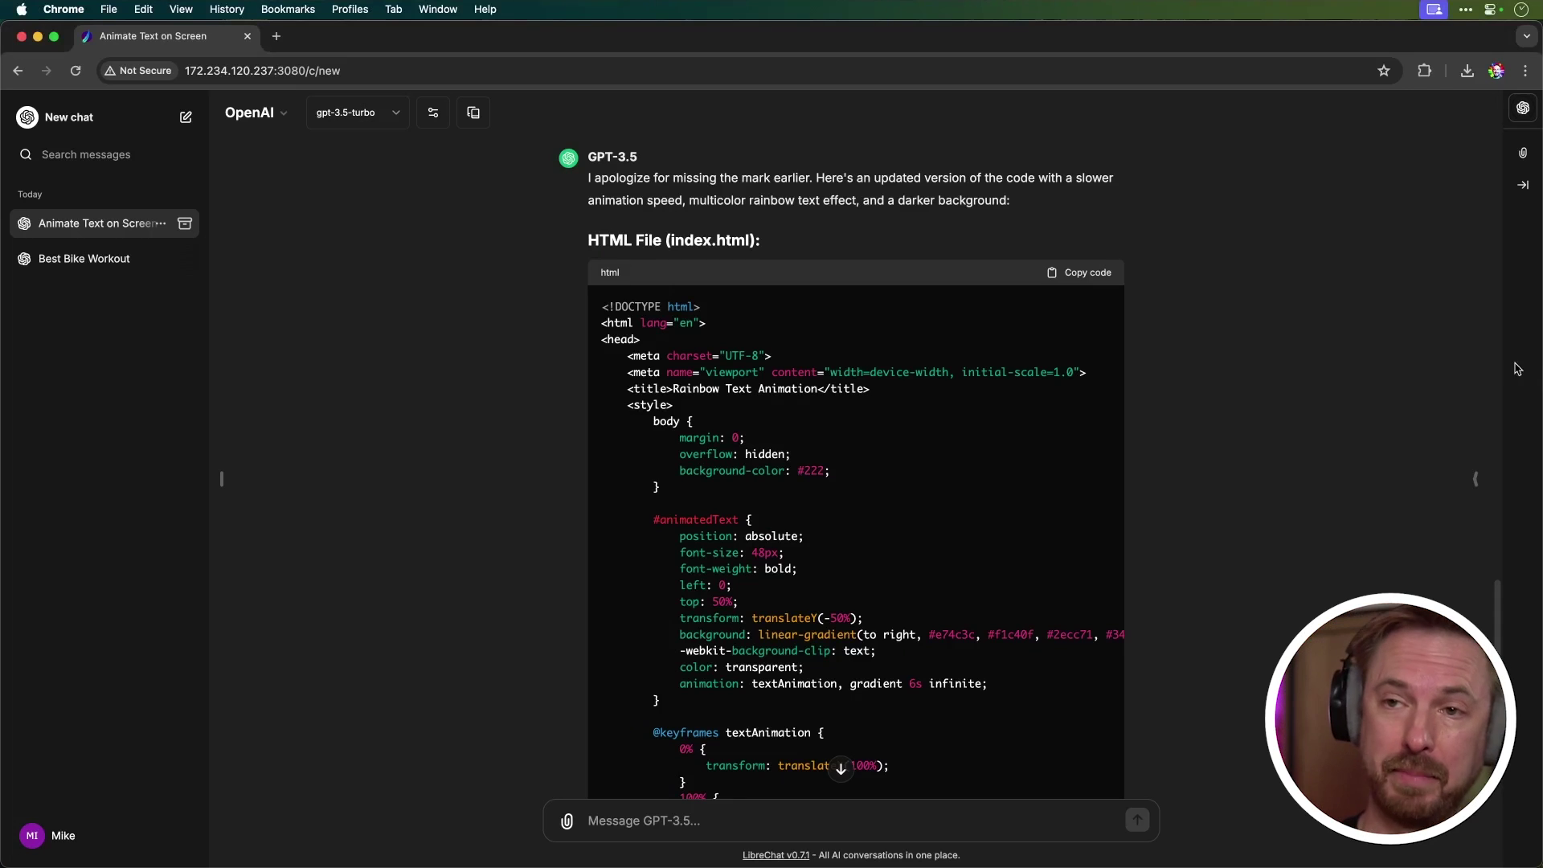
Step: Start a fresh chat on Anthropic's Claude
left_click(260, 120)
left_click(299, 374)
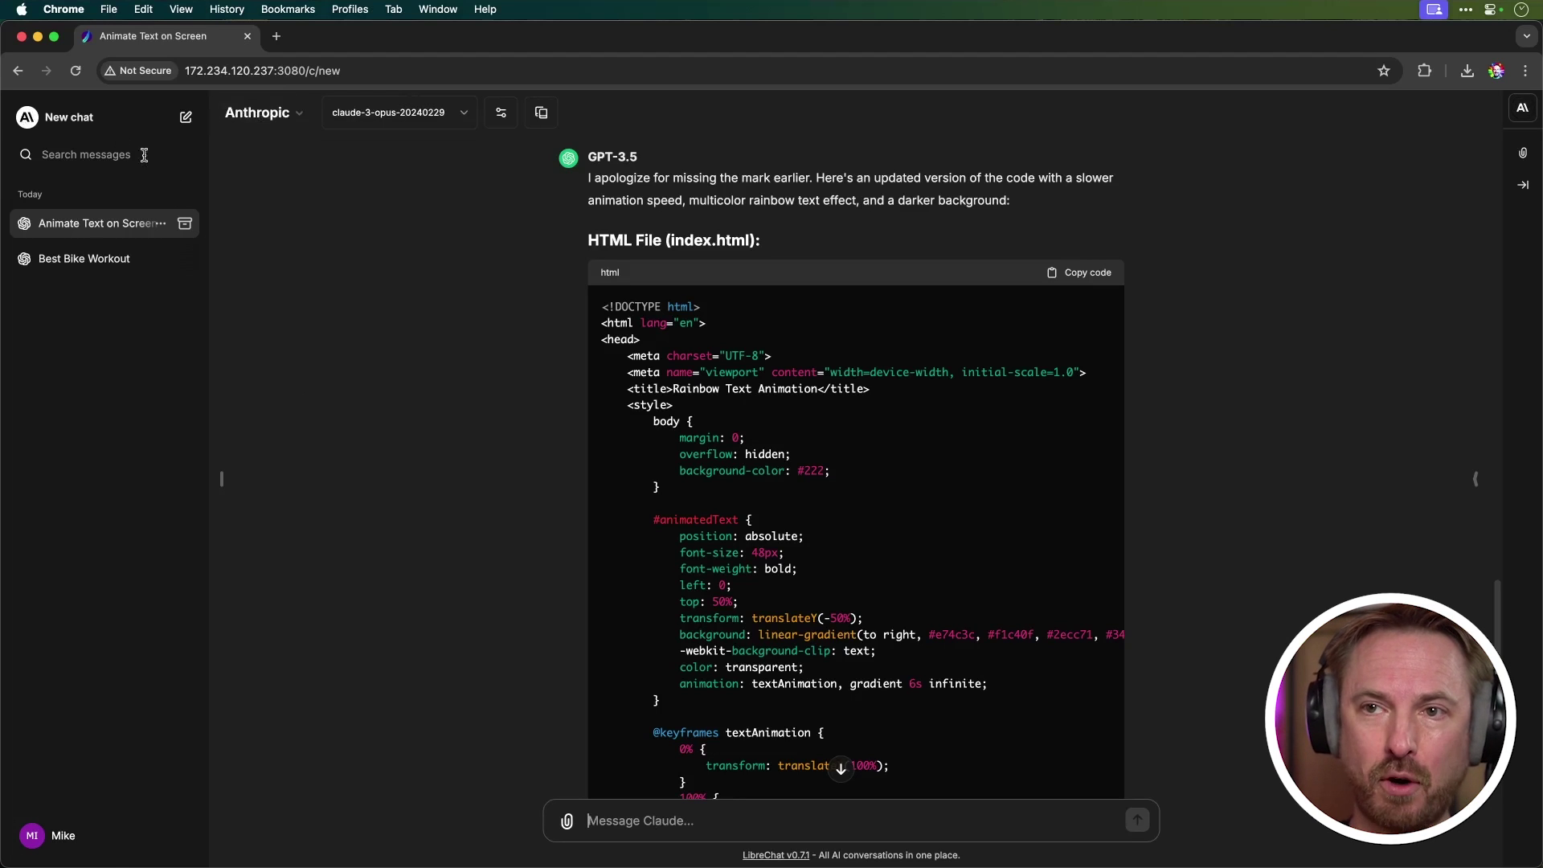
left_click(68, 117)
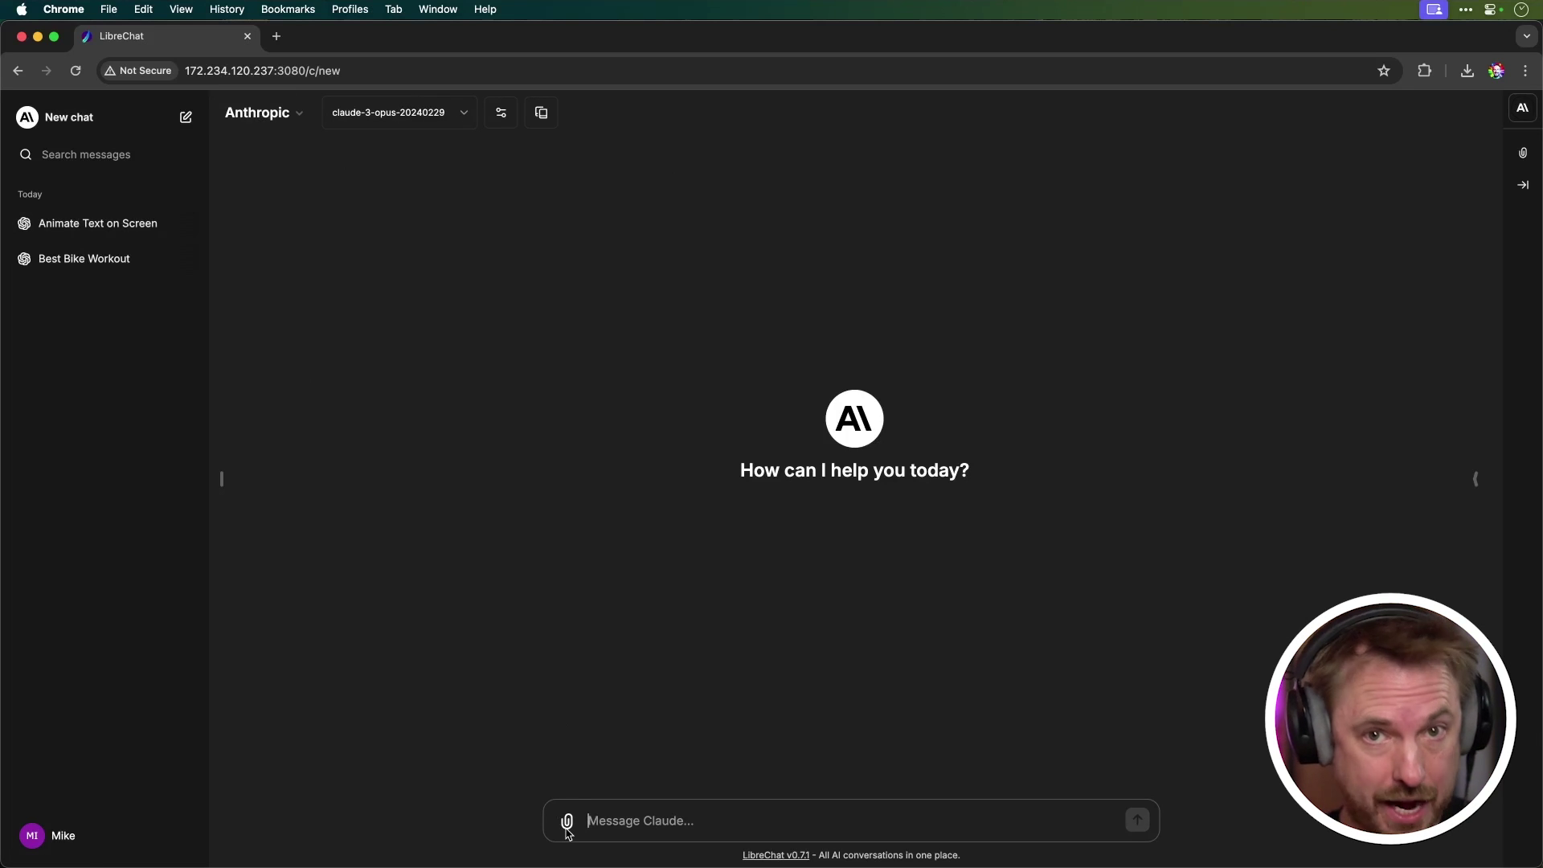
Step: Attach the FREE YOUR AI thumbnail and review Claude's description at normal zoom
left_click(567, 821)
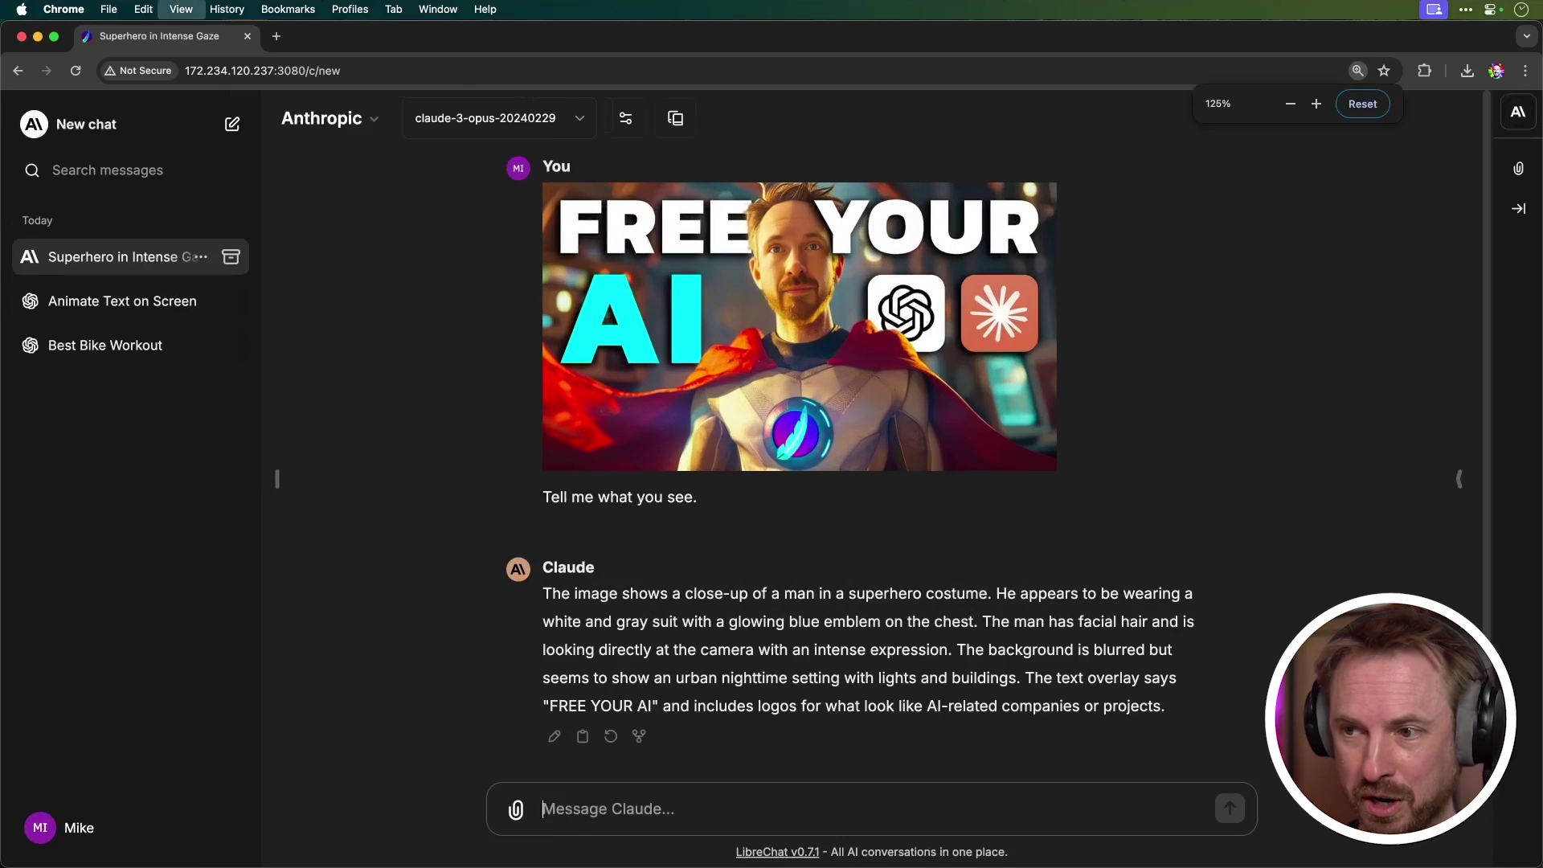
mouse_move(854, 649)
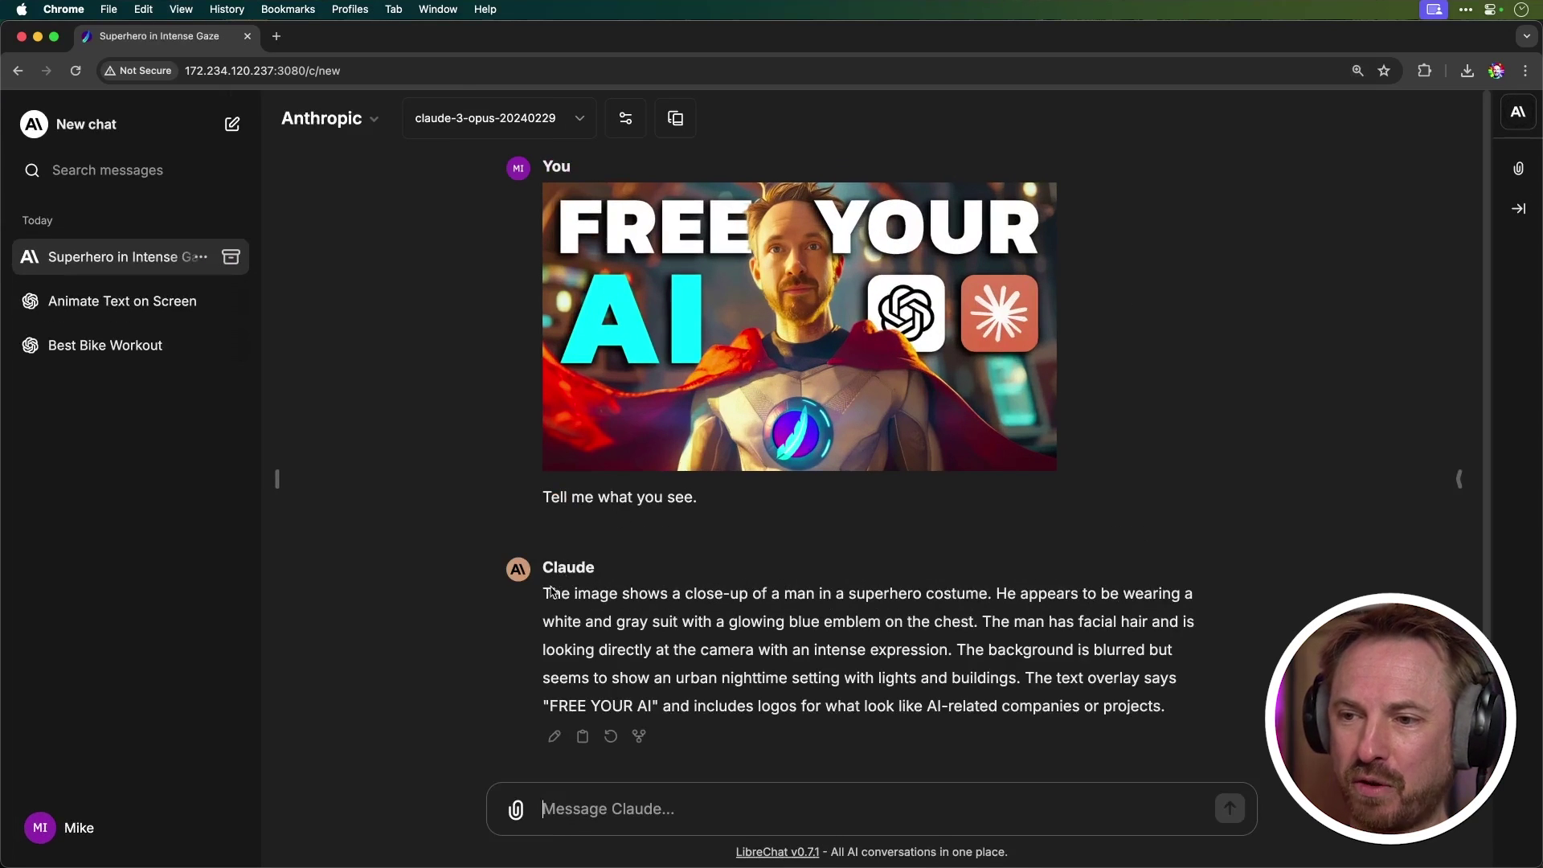
left_click_drag(544, 594, 1204, 708)
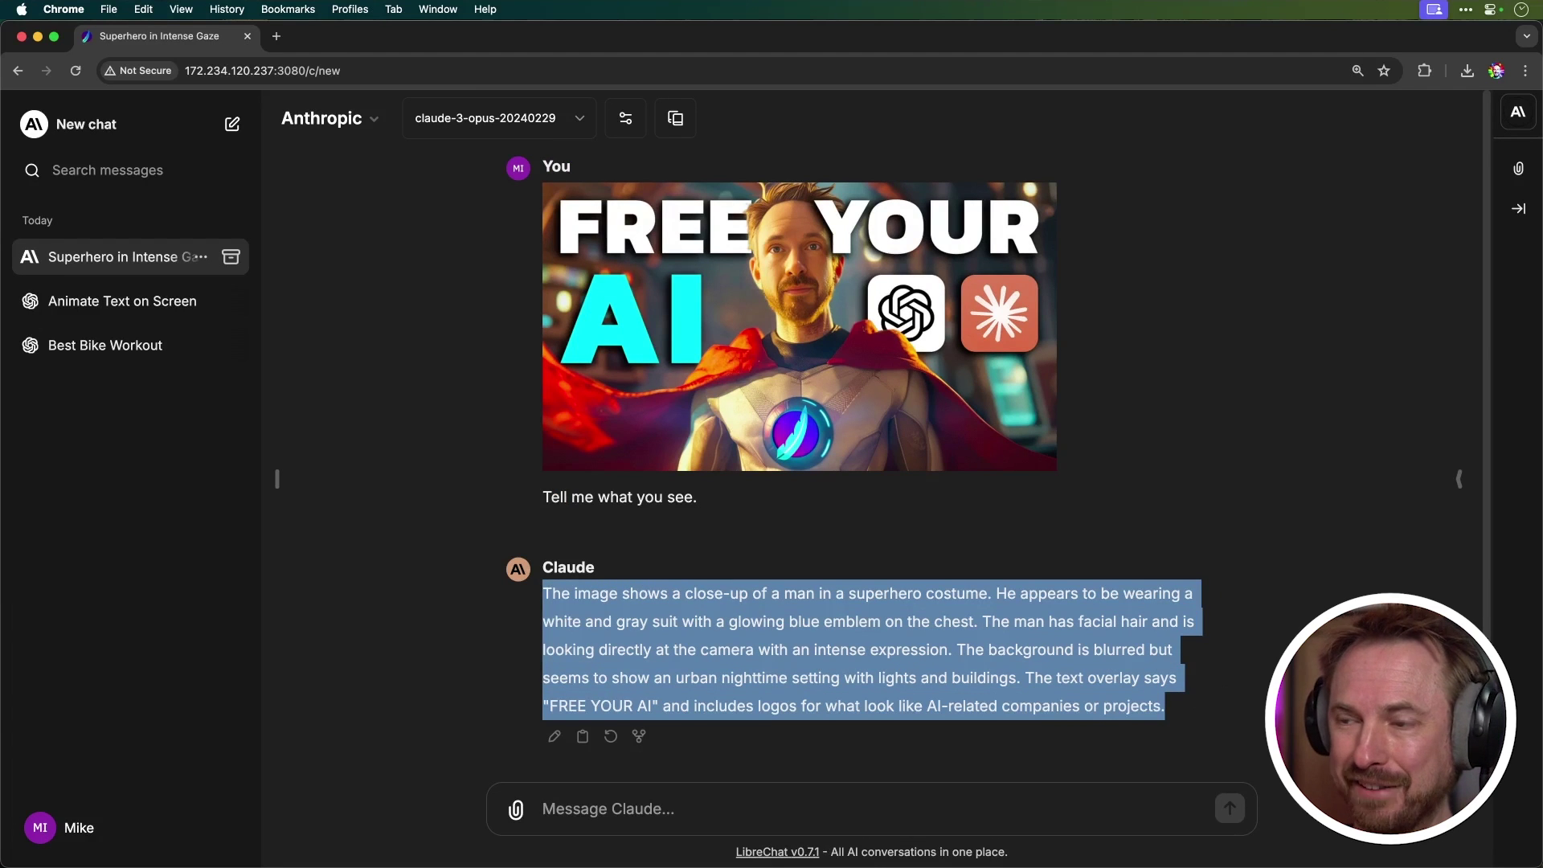
key("super+minus")
key("super+minus")
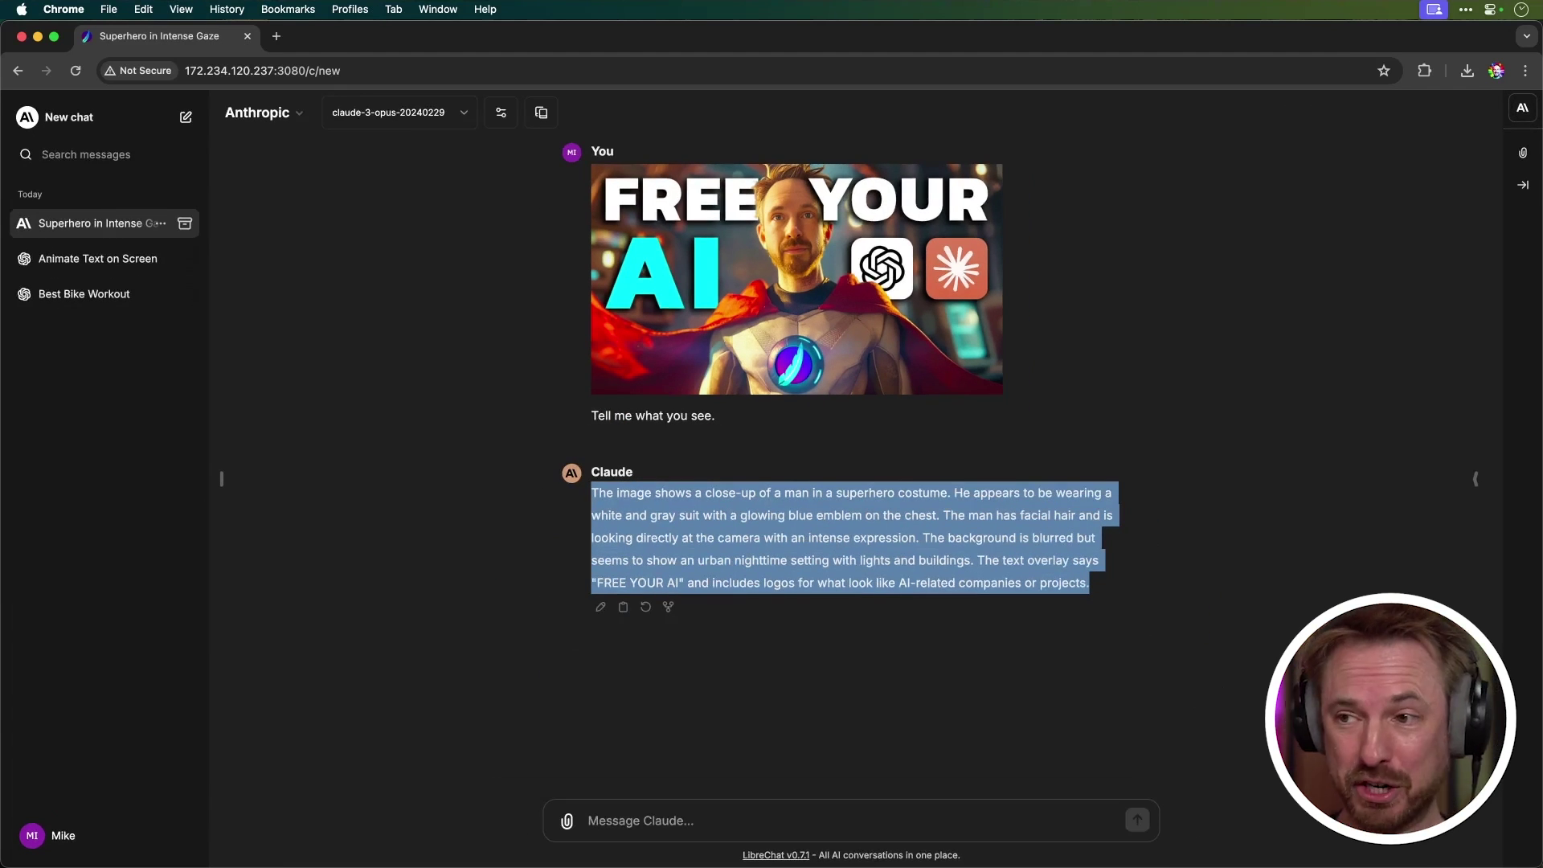
left_click(1380, 452)
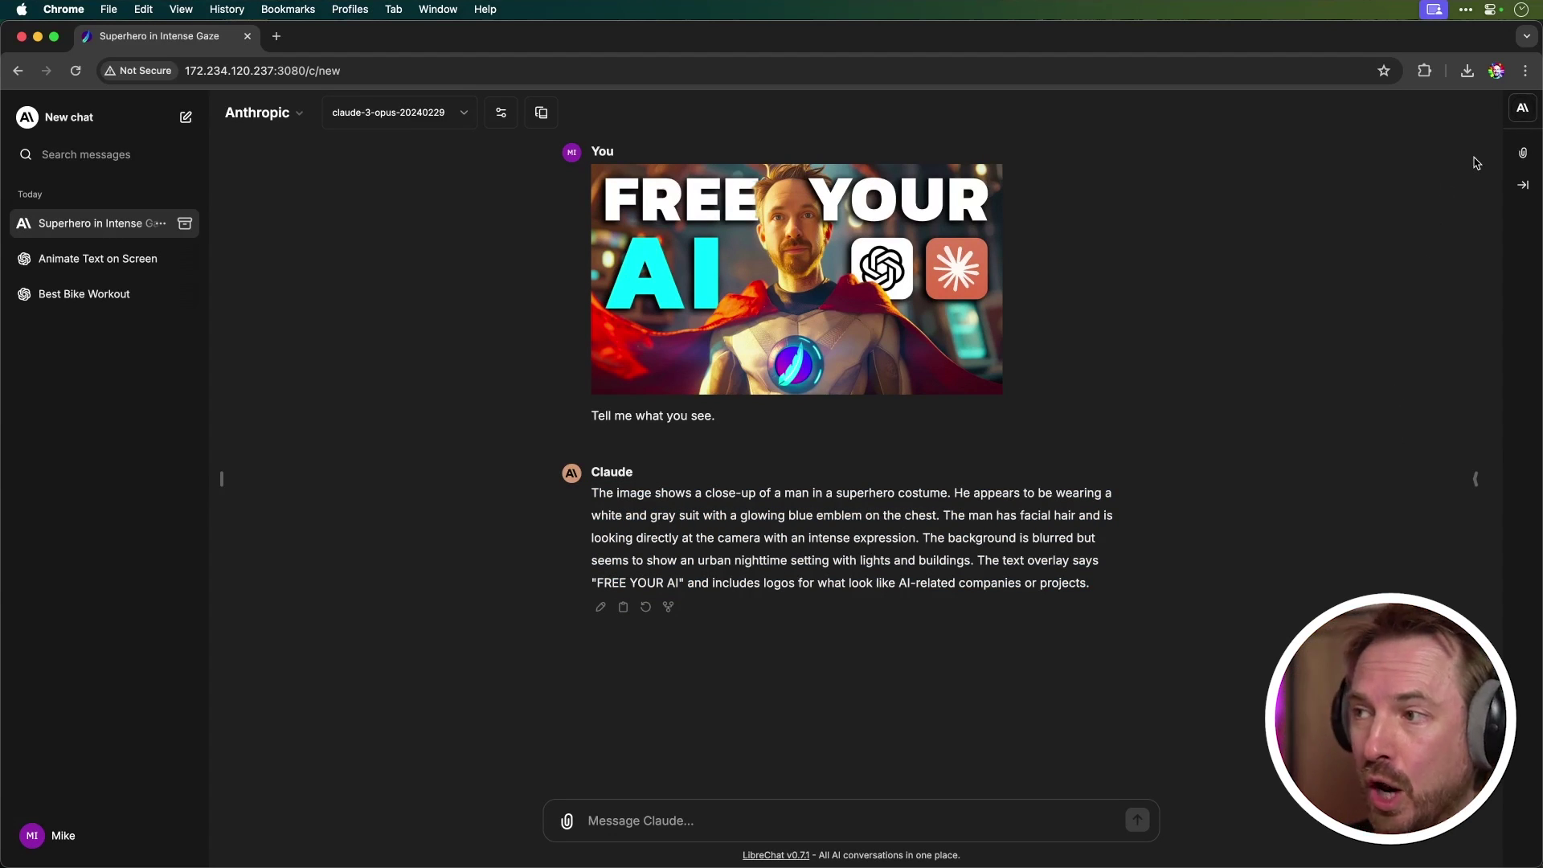
Step: Open the Attach Files side panel to view the uploaded files
left_click(1523, 153)
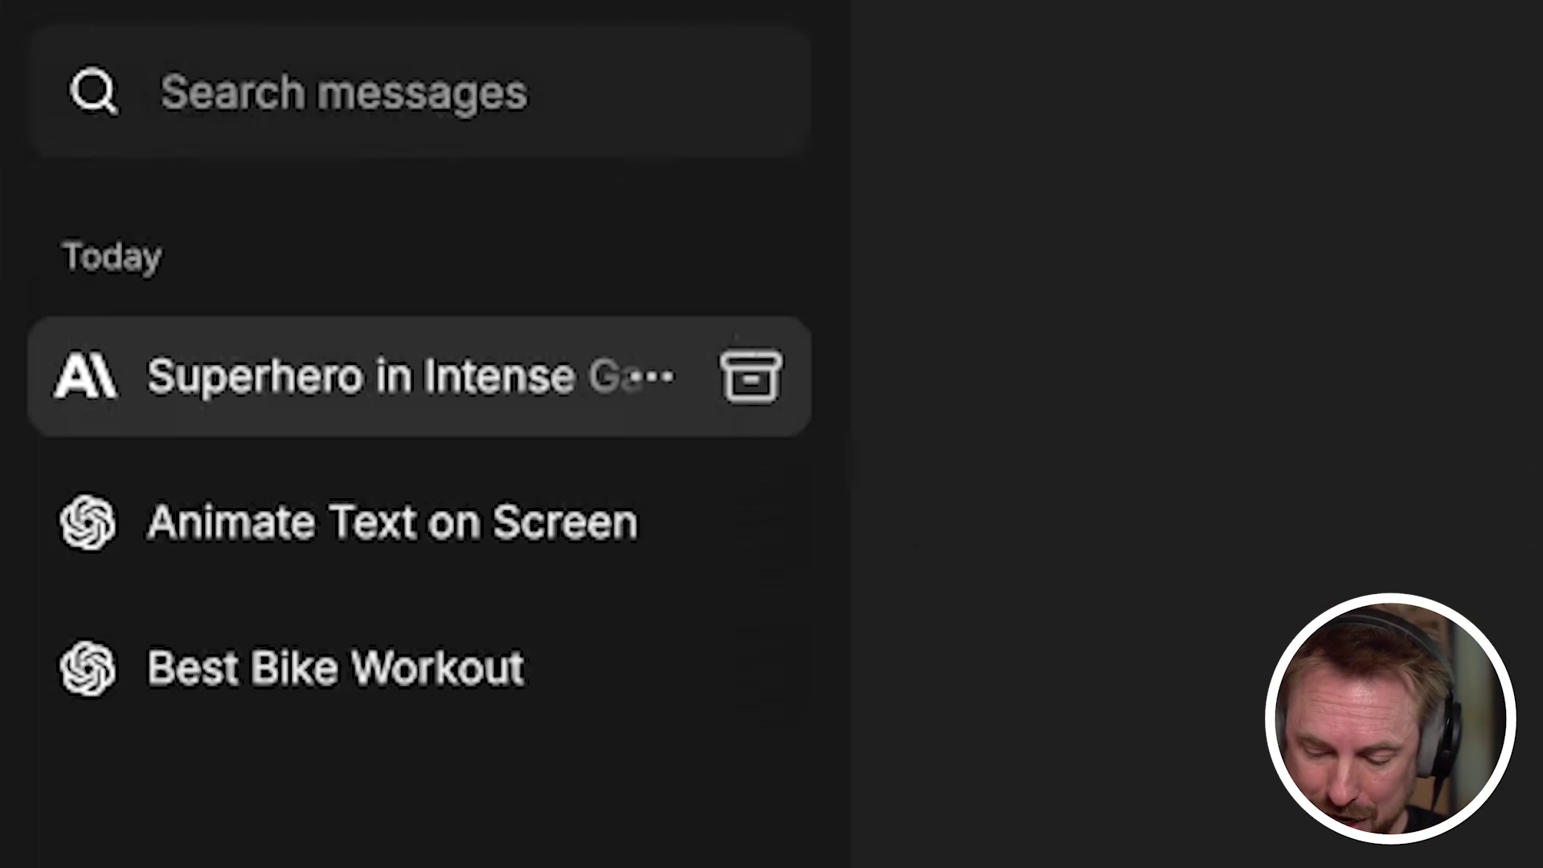
type("bike")
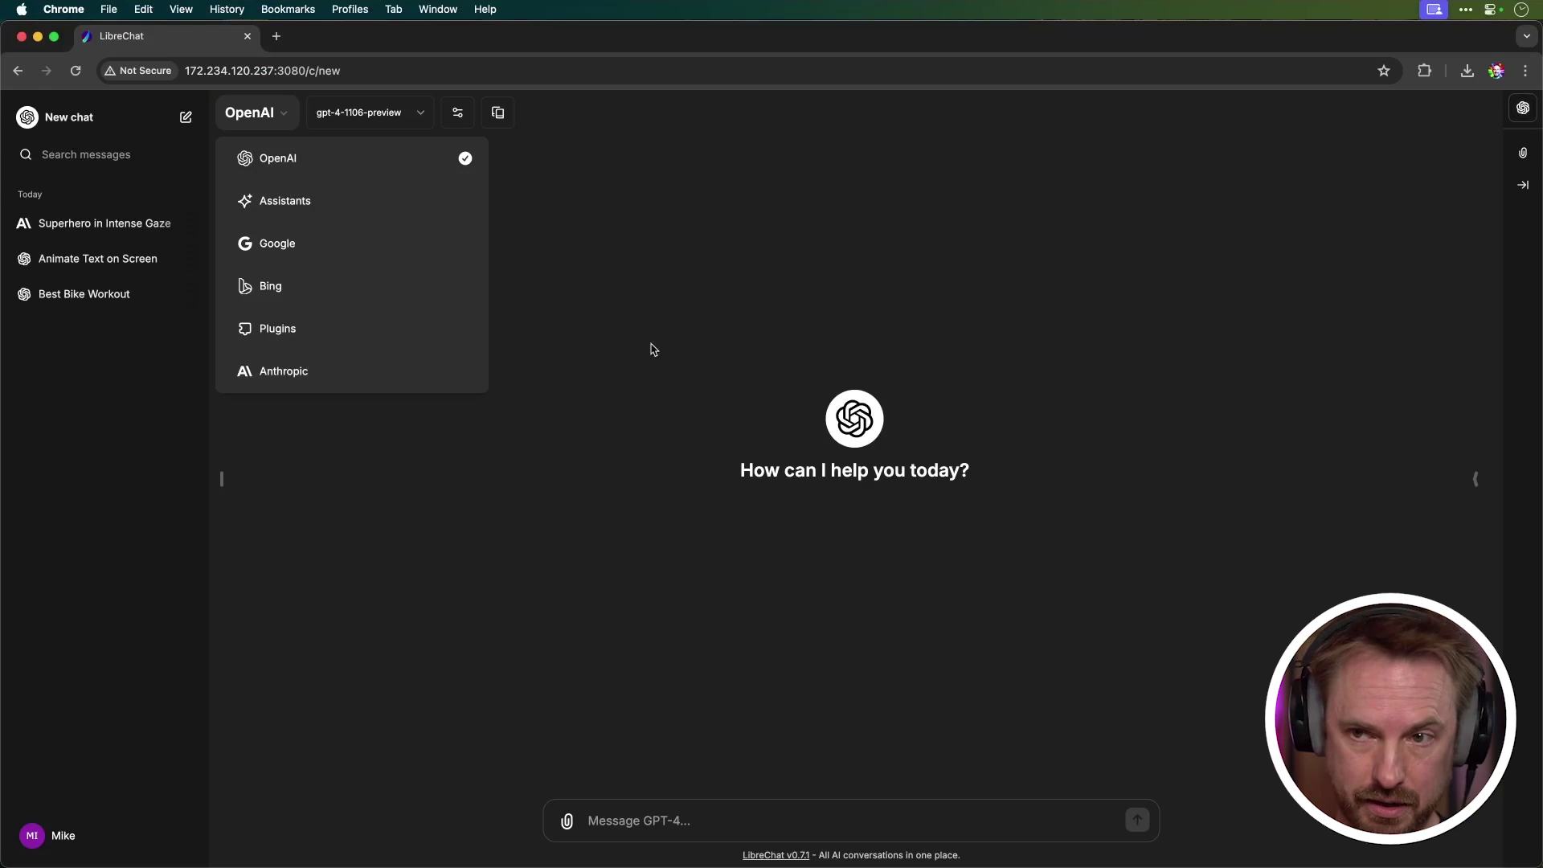
Step: Switch the new chat to Anthropic and open its model parameters
left_click(394, 370)
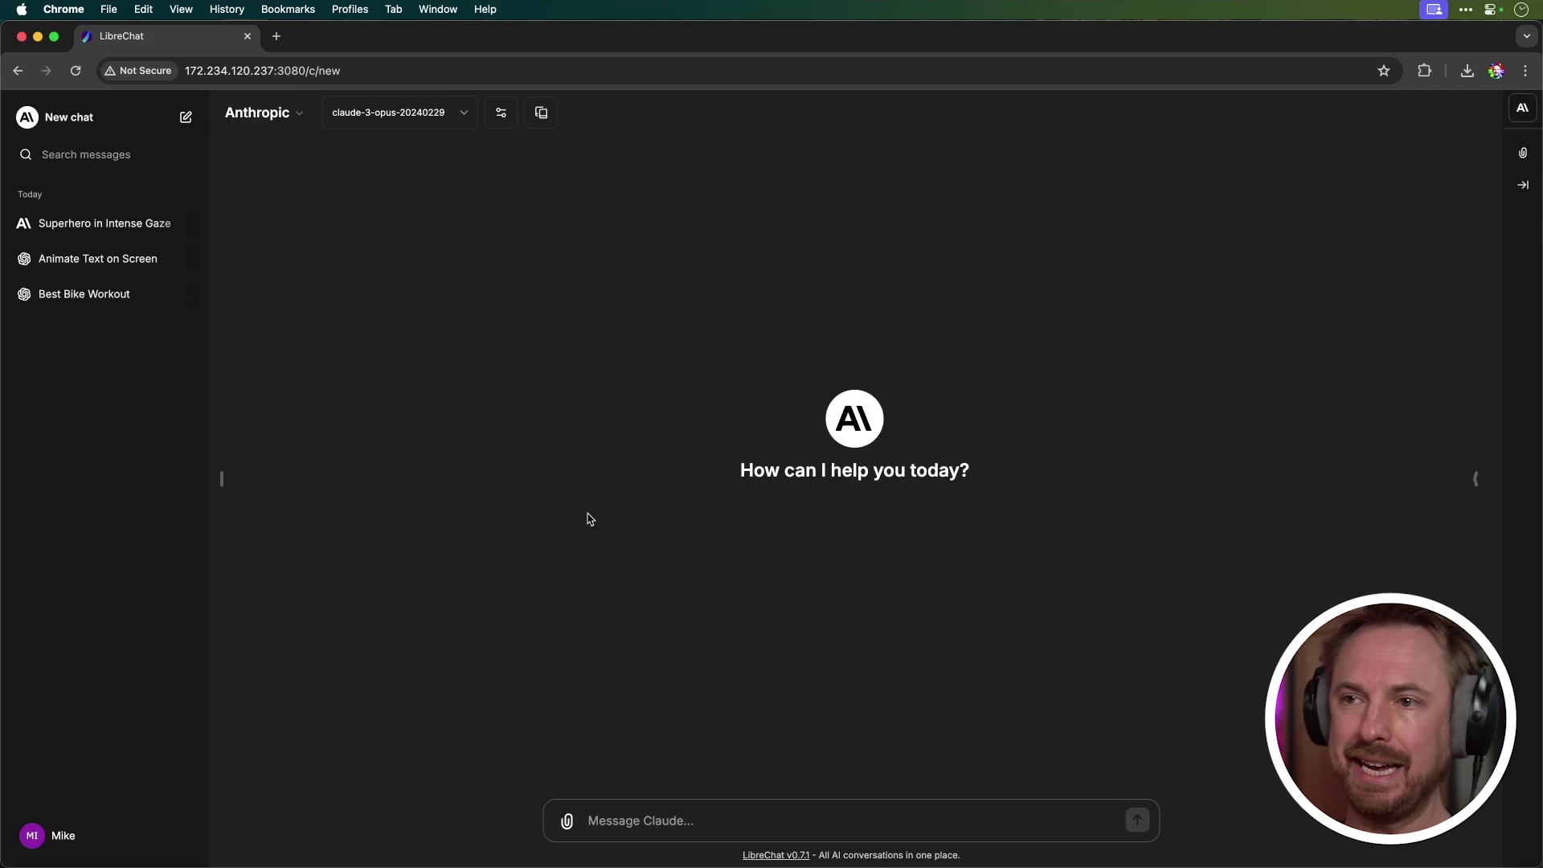
left_click(500, 112)
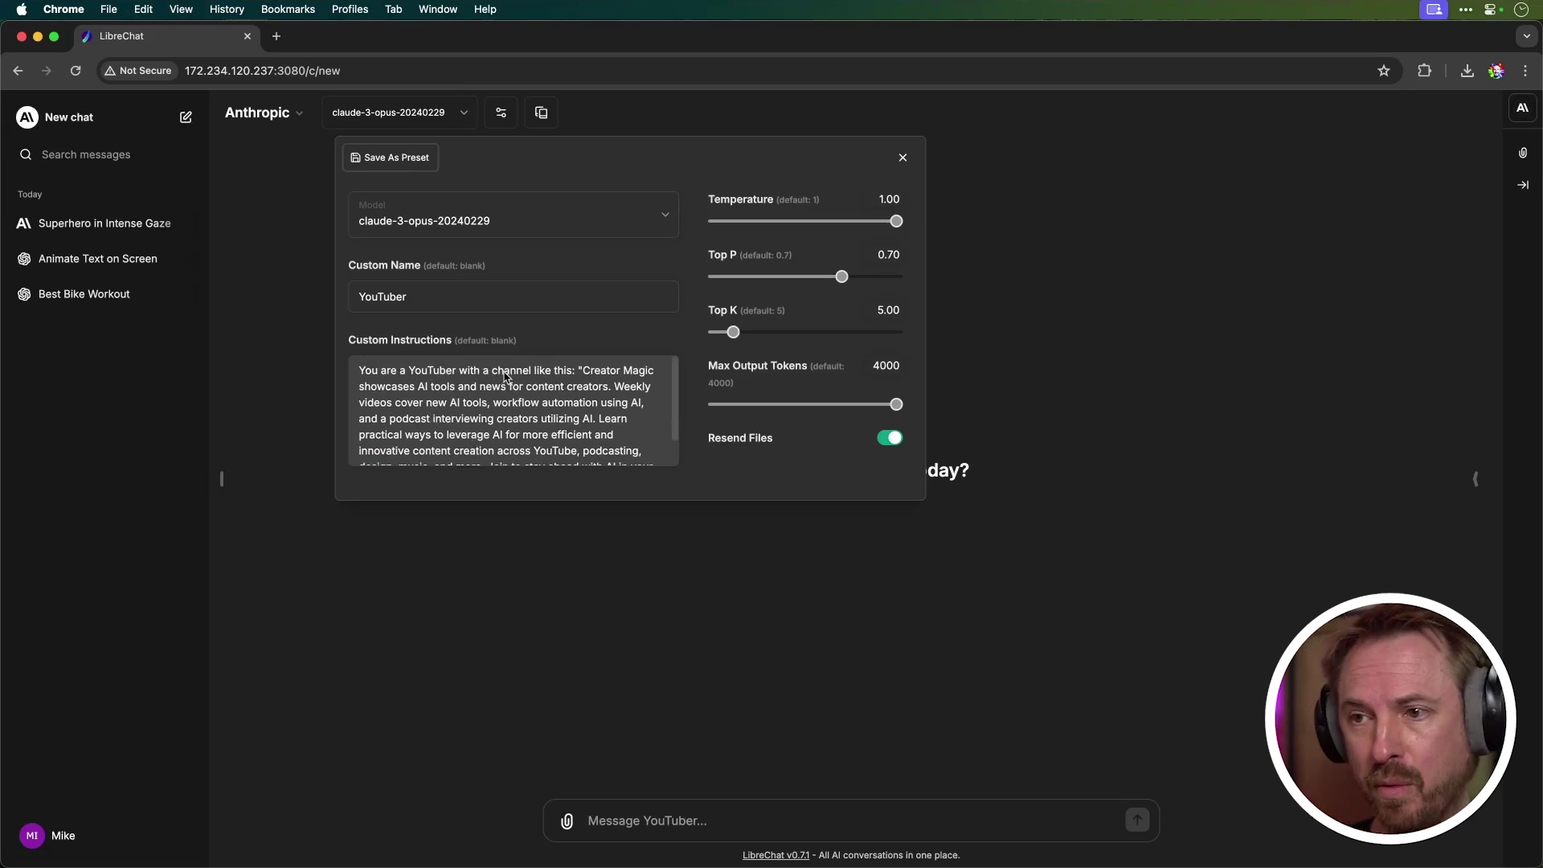
scroll(606, 384, "down", 3)
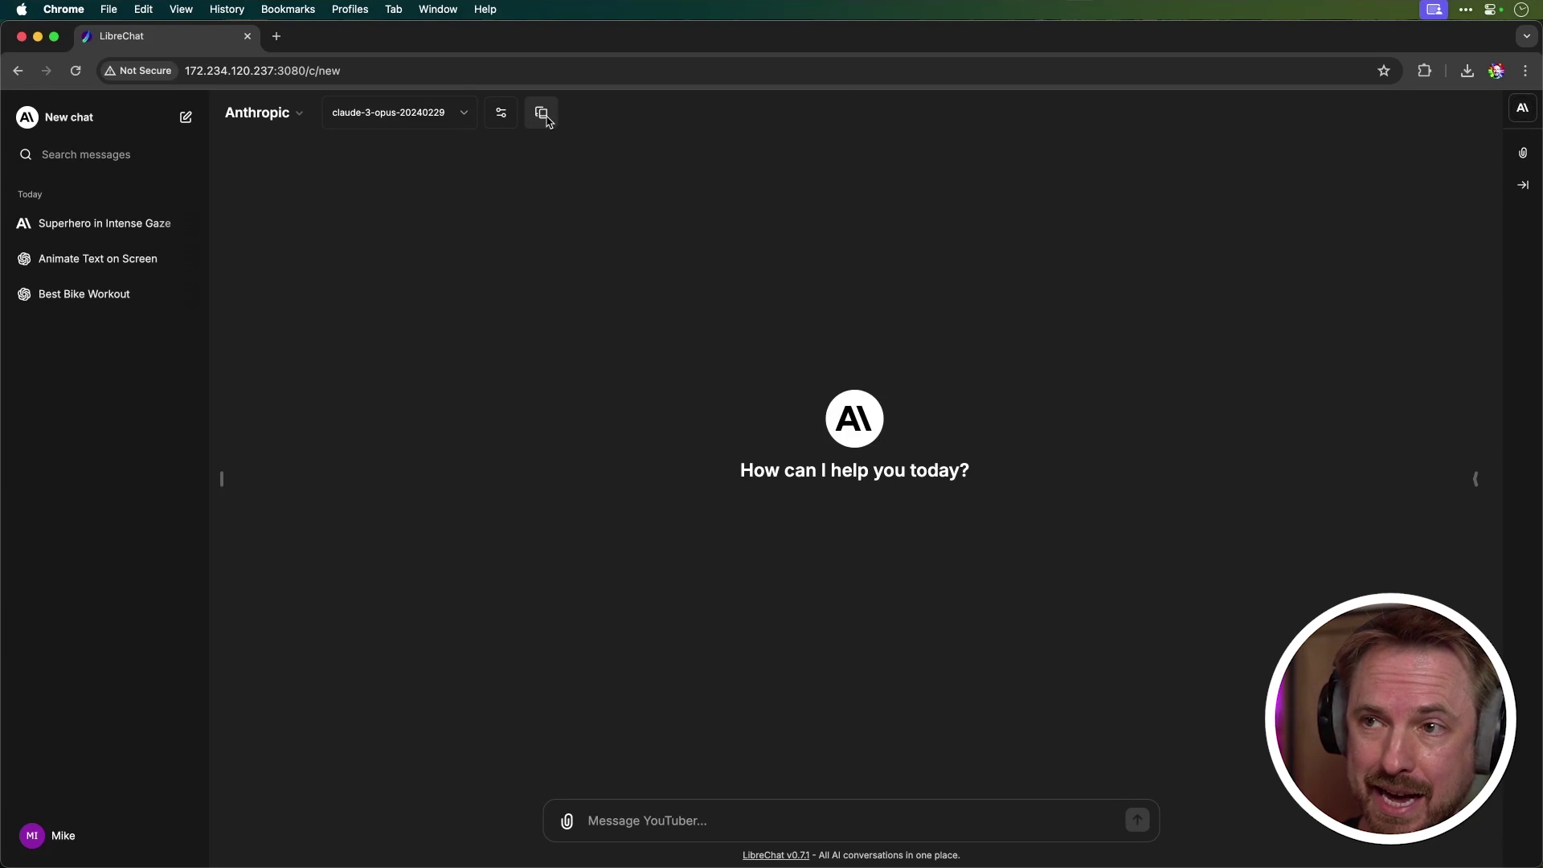
Step: Apply the YouTuber preset and send 'Give me 5 new video ideas for my channel.'
left_click(543, 112)
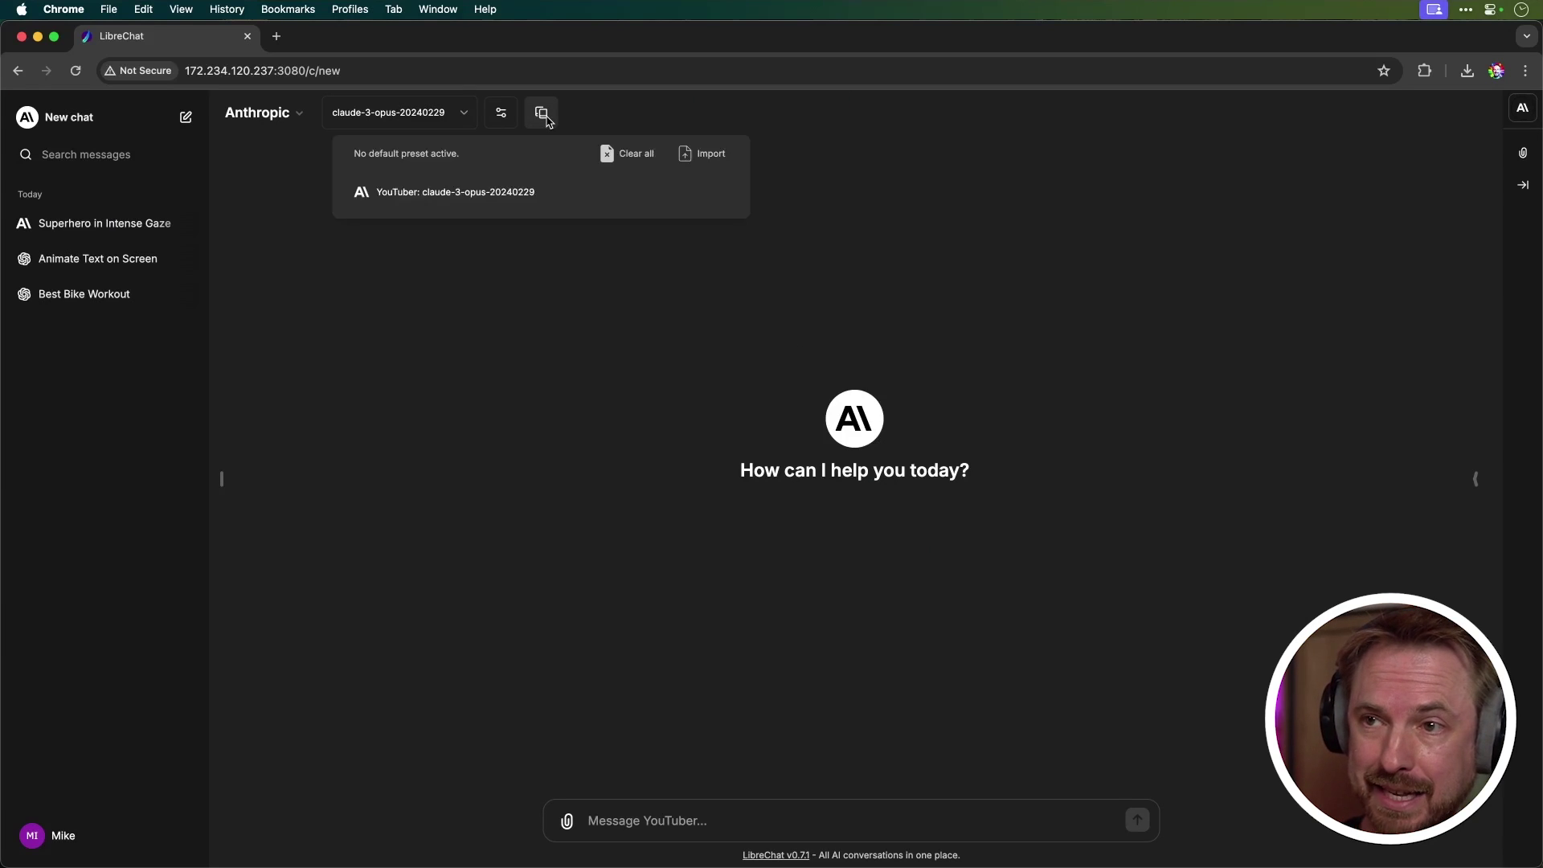
left_click(448, 194)
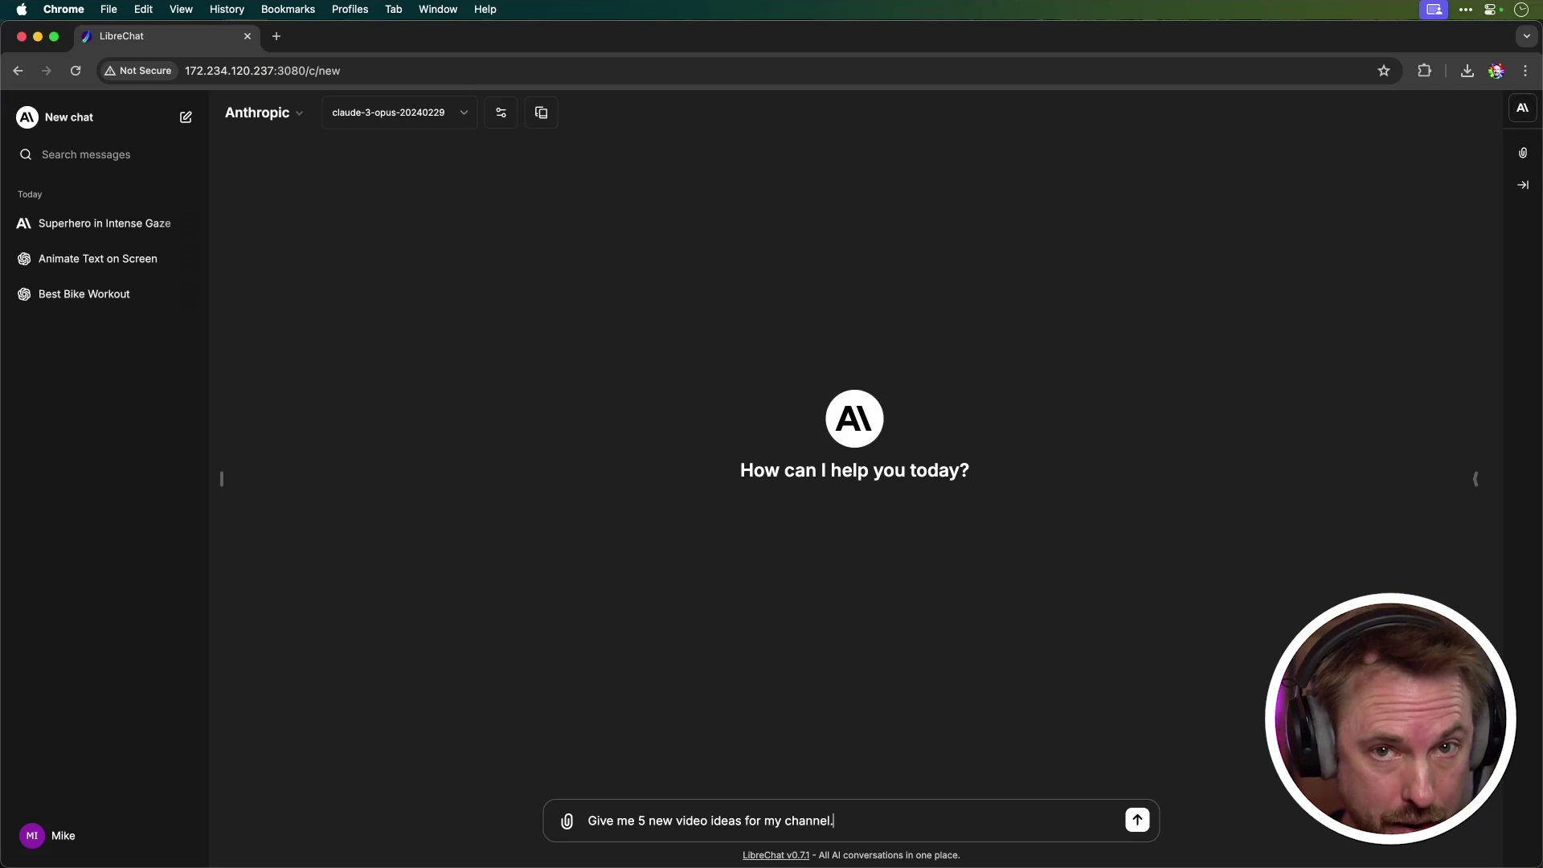
key("Return")
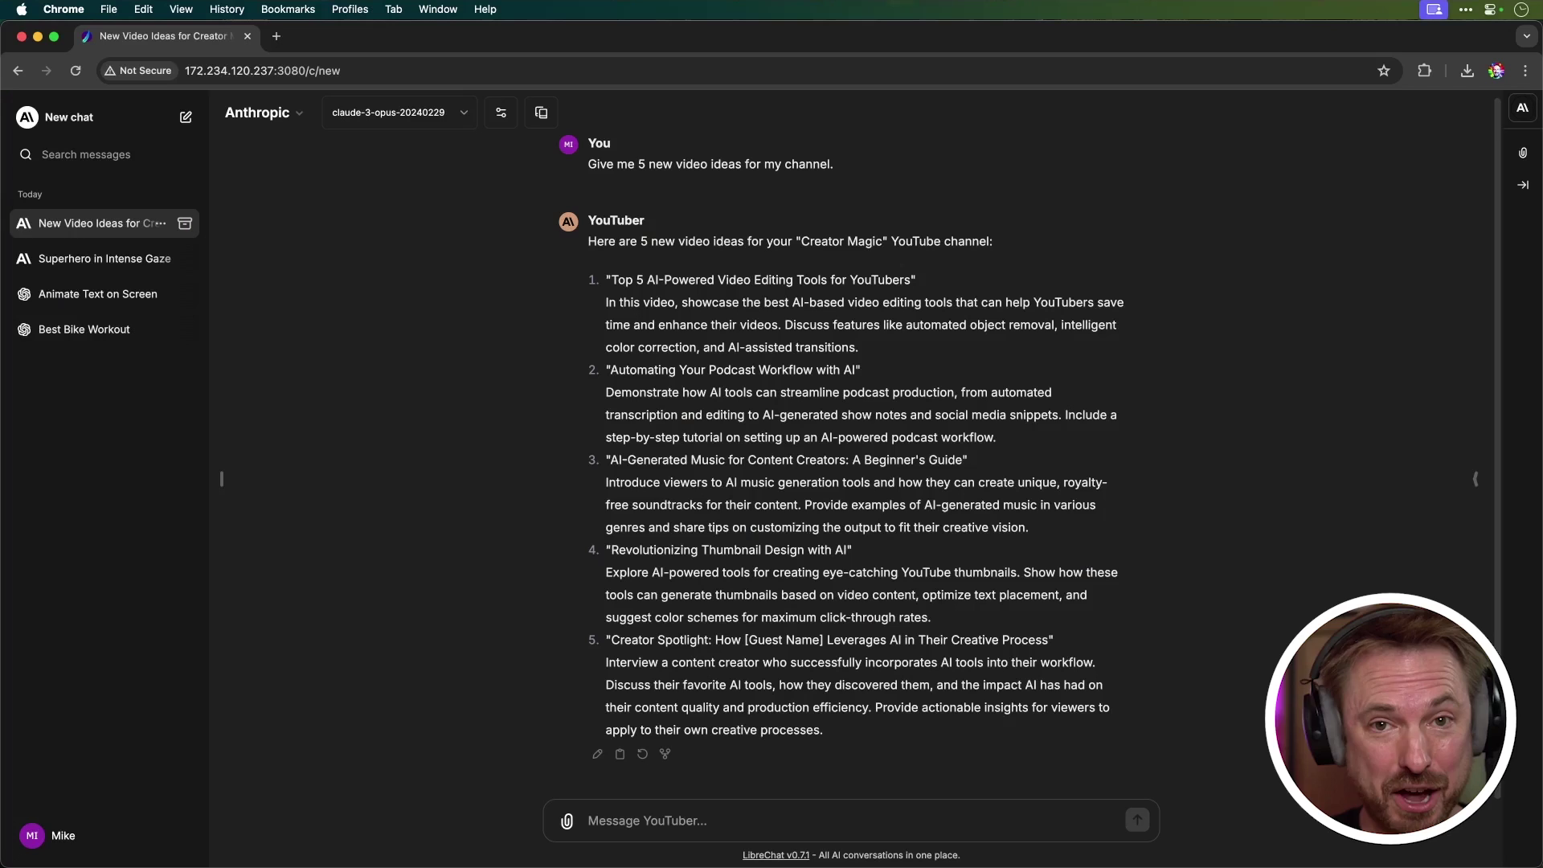